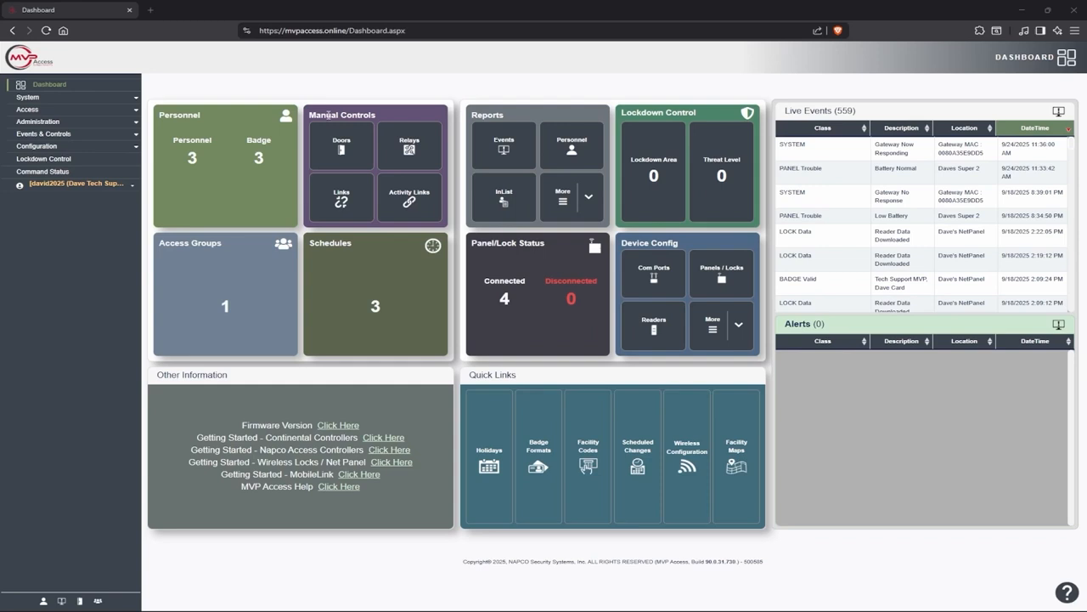
# - Open the schedules list and review the time blocks of the 24x7 and Week Days schedules
pyautogui.click(44, 124)
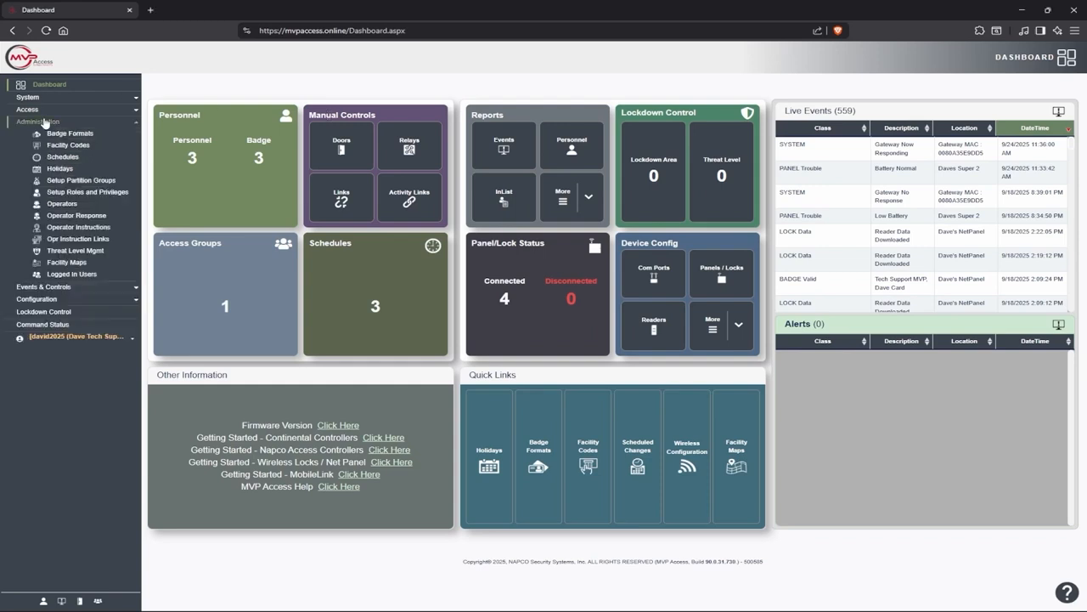
pyautogui.click(66, 157)
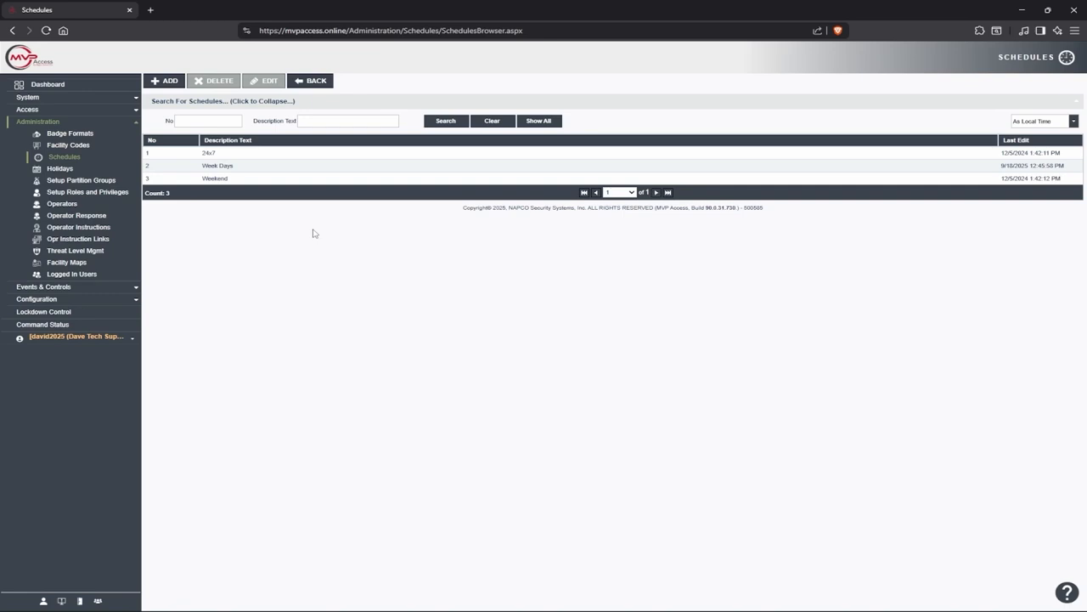
pyautogui.click(230, 163)
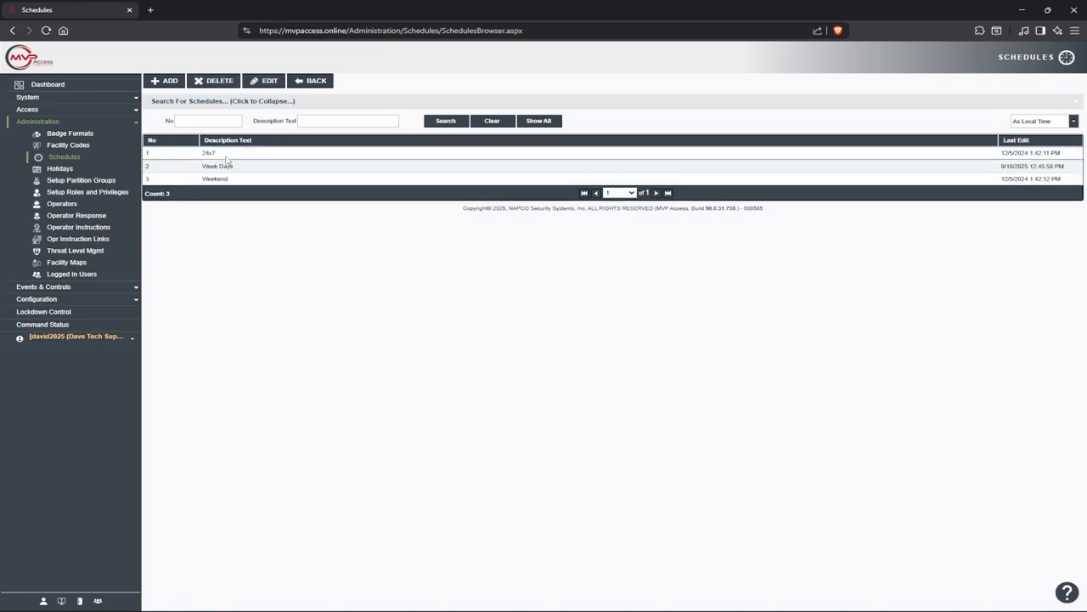
pyautogui.click(268, 78)
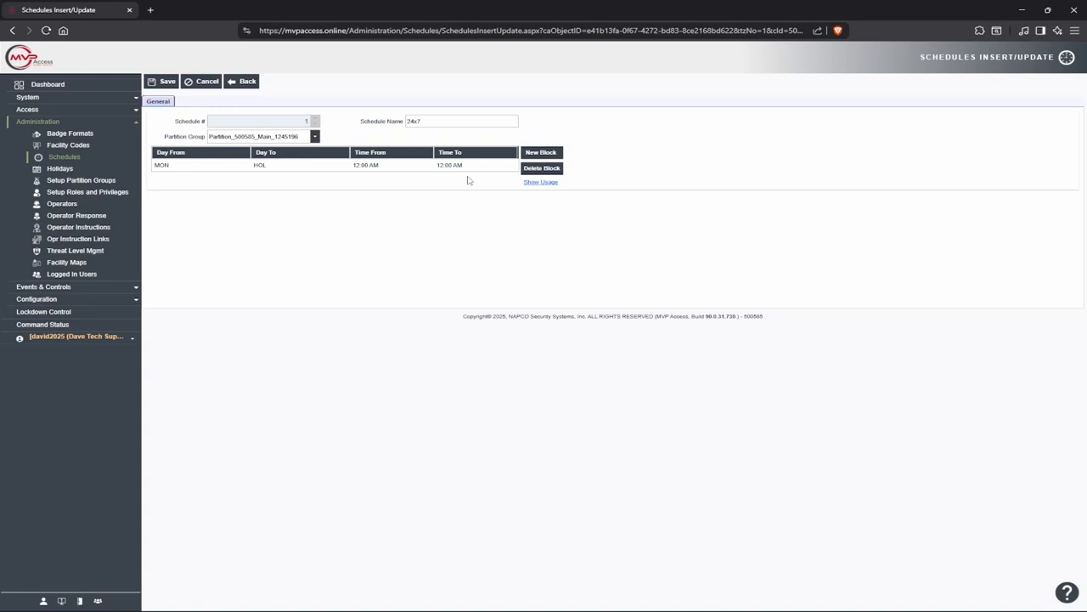
pyautogui.click(244, 81)
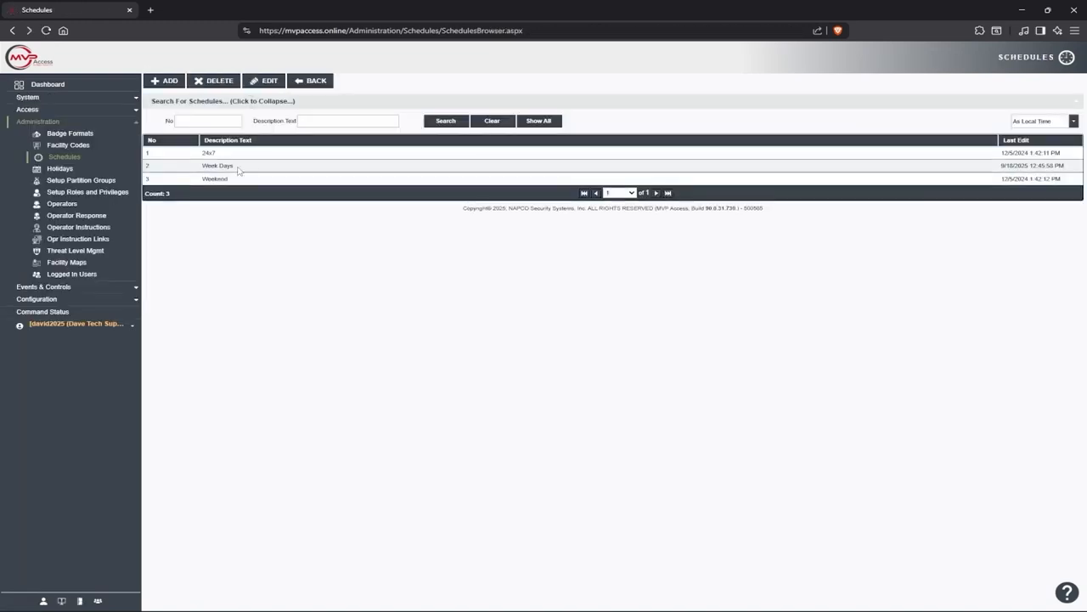
pyautogui.click(265, 81)
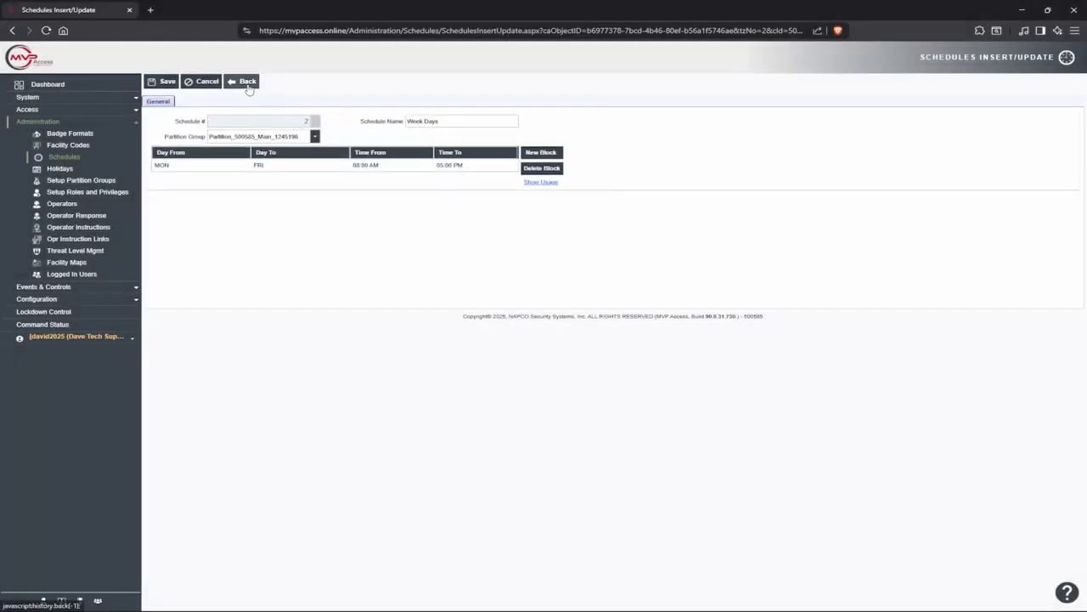
pyautogui.click(247, 85)
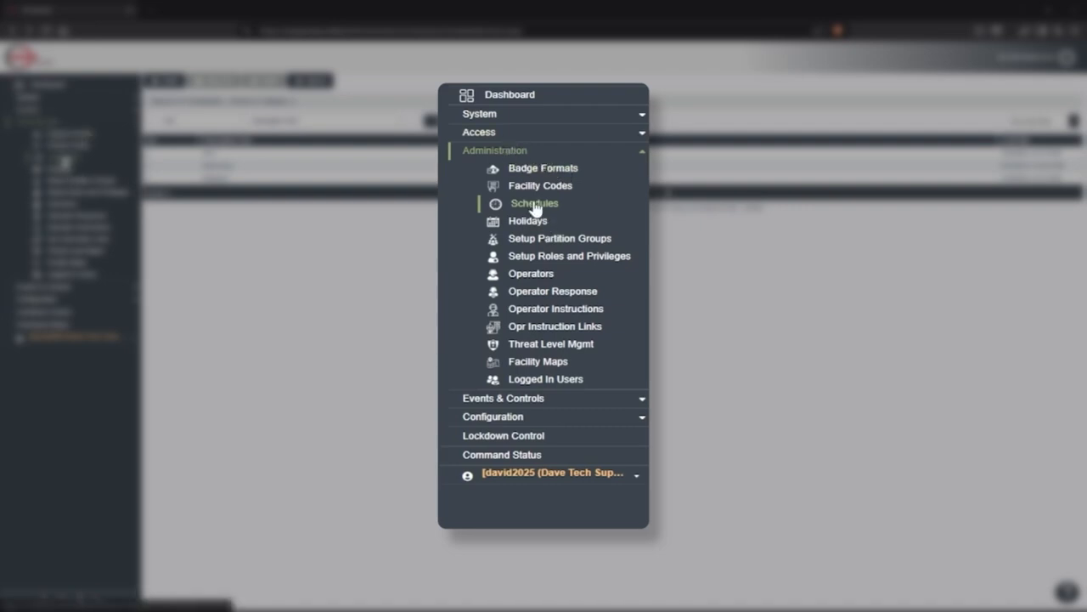
# - Start a new schedule named Napco Test and add a time block to it
pyautogui.click(64, 157)
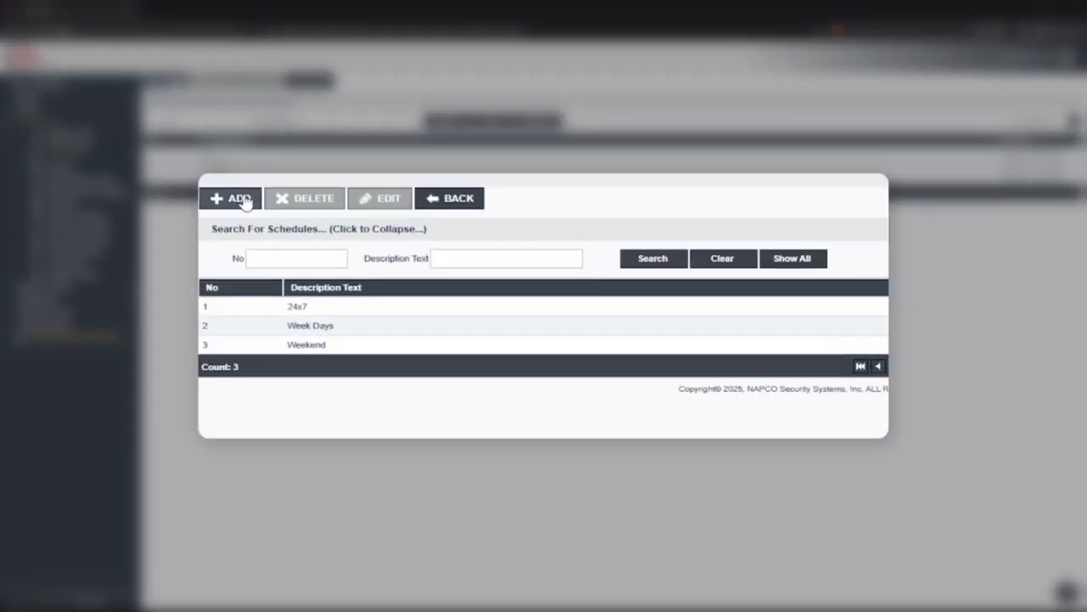
pyautogui.click(241, 200)
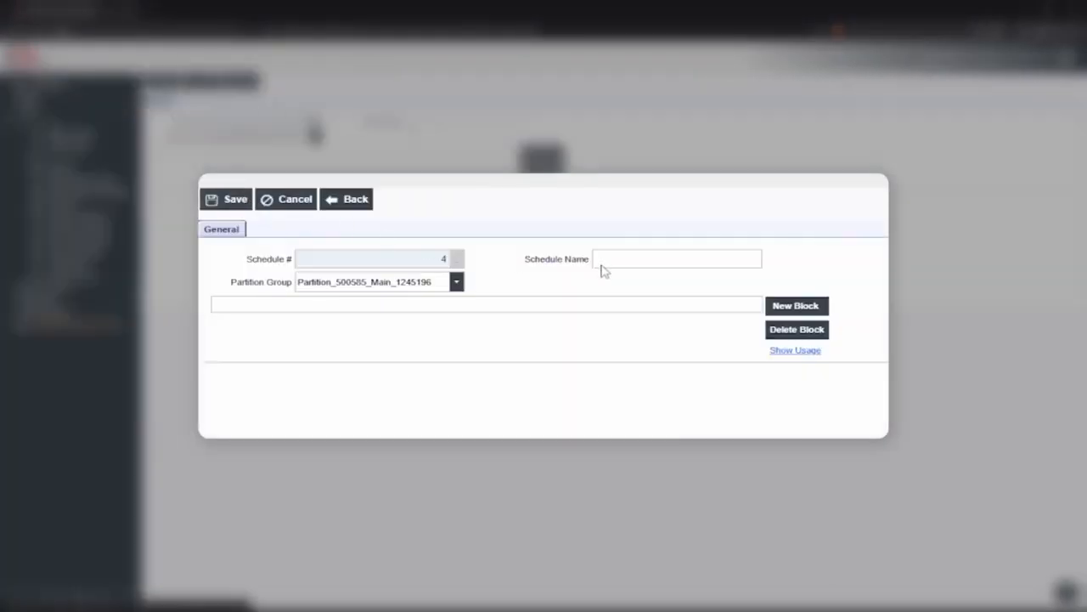
pyautogui.click(650, 259)
pyautogui.write('Napco Test')
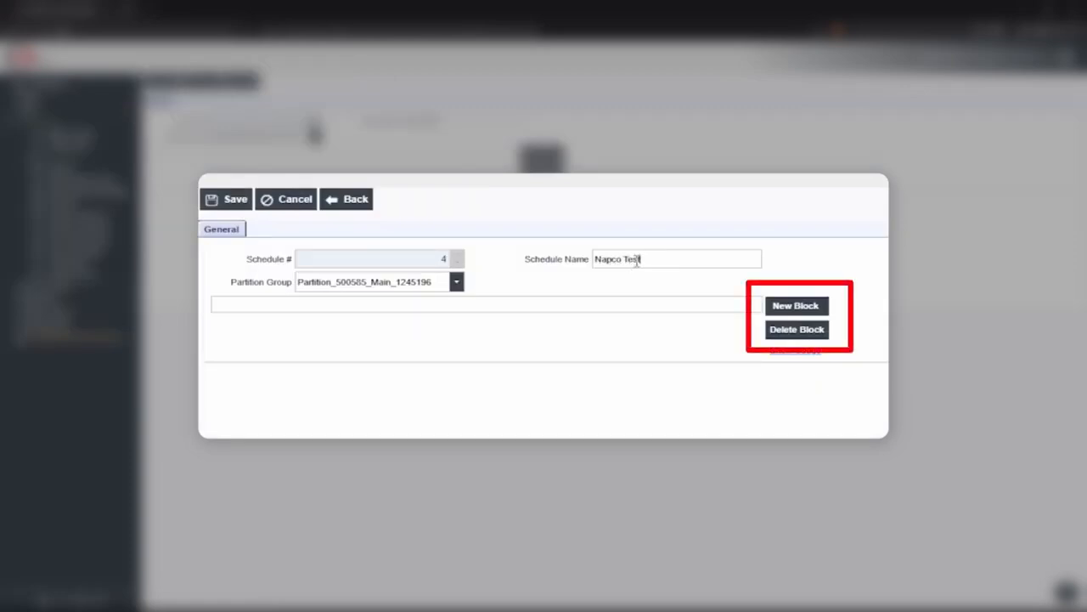
pyautogui.click(812, 313)
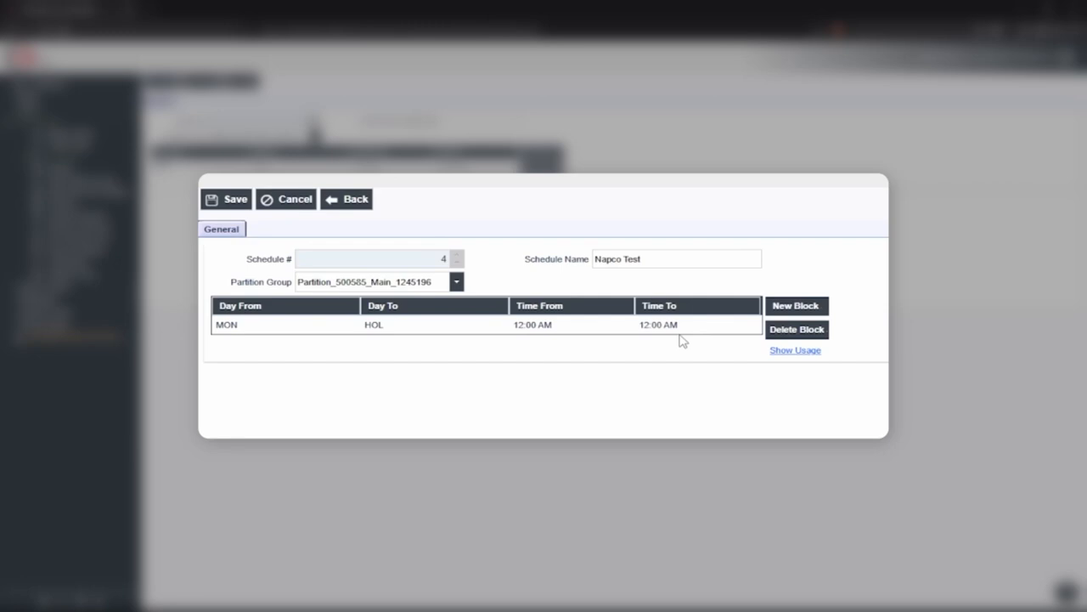
# - Set the Napco Test block's day range from WED to FRI
pyautogui.click(321, 334)
pyautogui.click(336, 327)
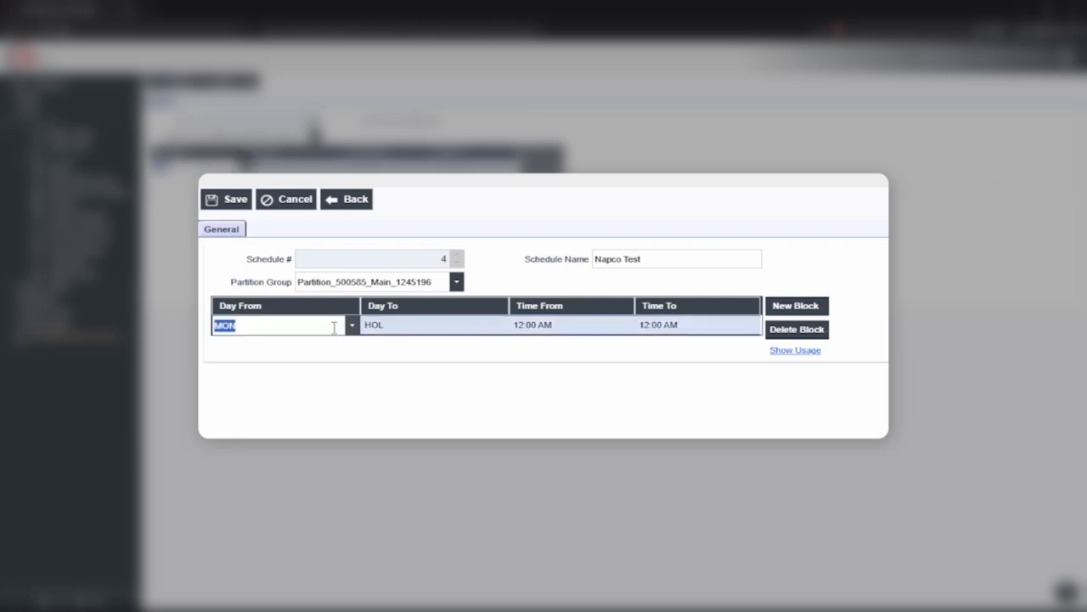
pyautogui.click(350, 326)
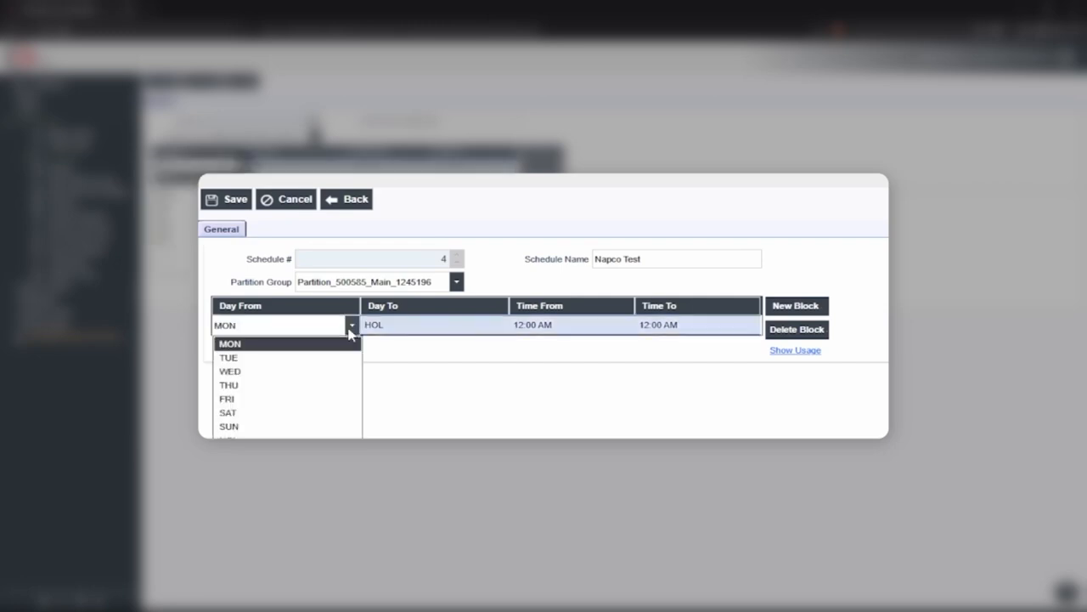
pyautogui.click(255, 371)
pyautogui.click(469, 328)
pyautogui.click(485, 332)
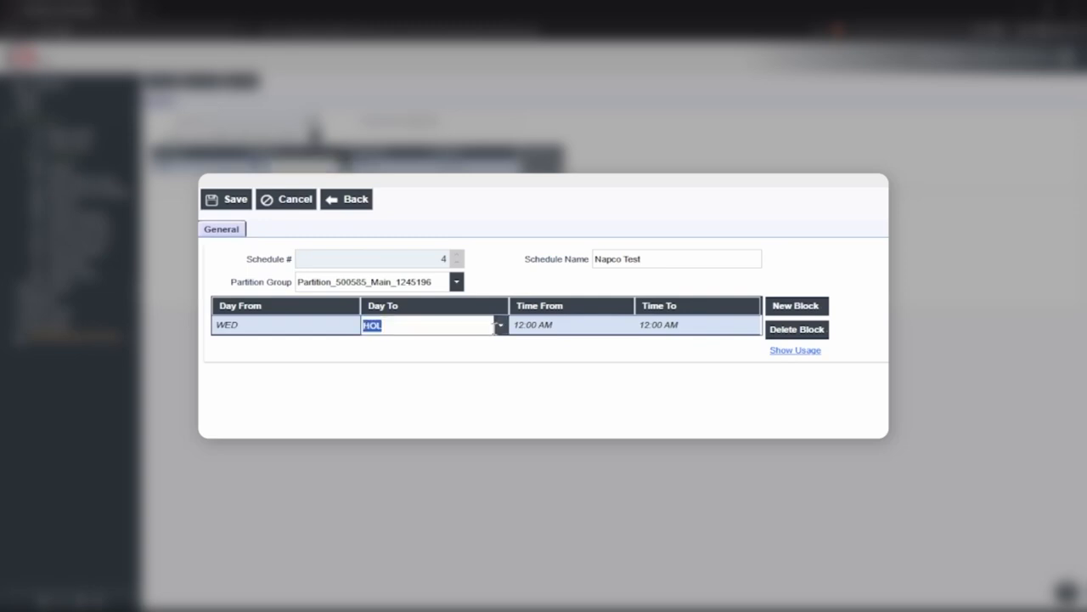
pyautogui.click(501, 327)
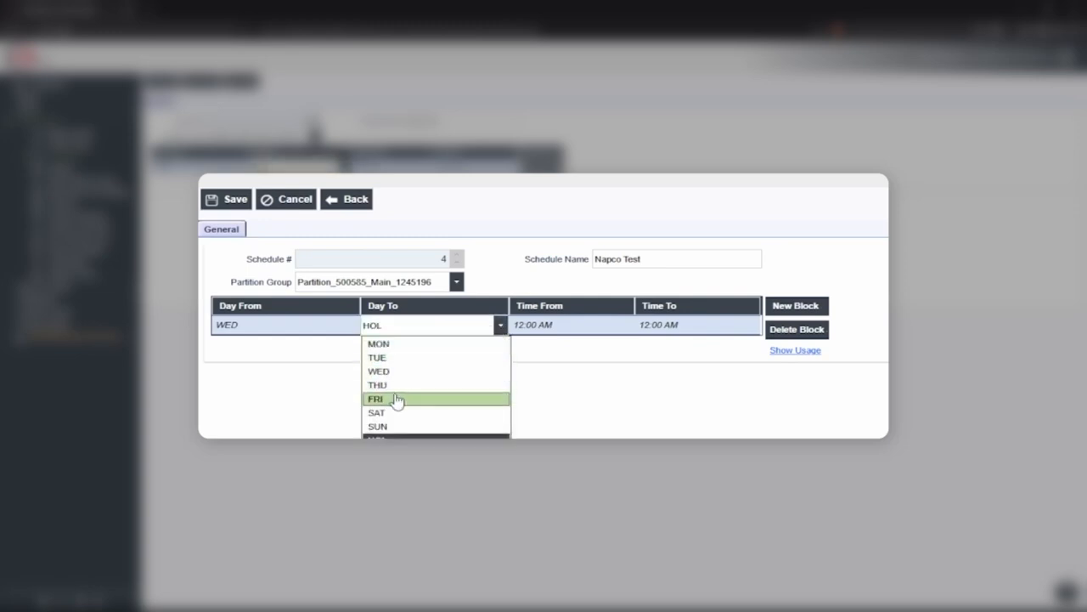
pyautogui.click(396, 399)
# - Set the Napco Test block's hours from 12:00 PM to 03:00 PM and save the schedule
pyautogui.click(539, 326)
pyautogui.click(543, 327)
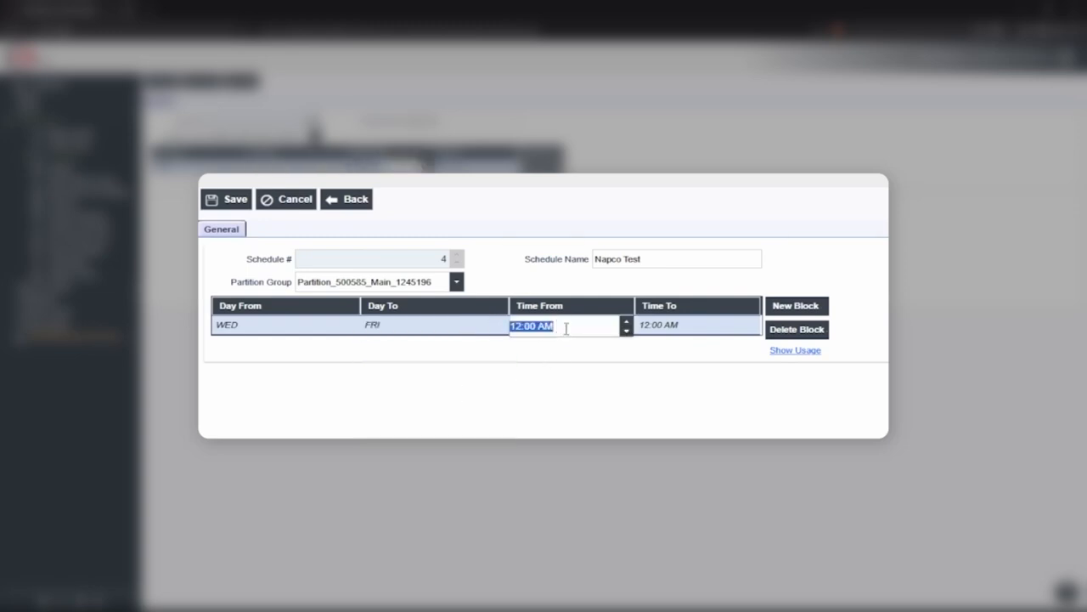
pyautogui.click(565, 327)
pyautogui.click(626, 325)
pyautogui.click(655, 332)
pyautogui.click(692, 323)
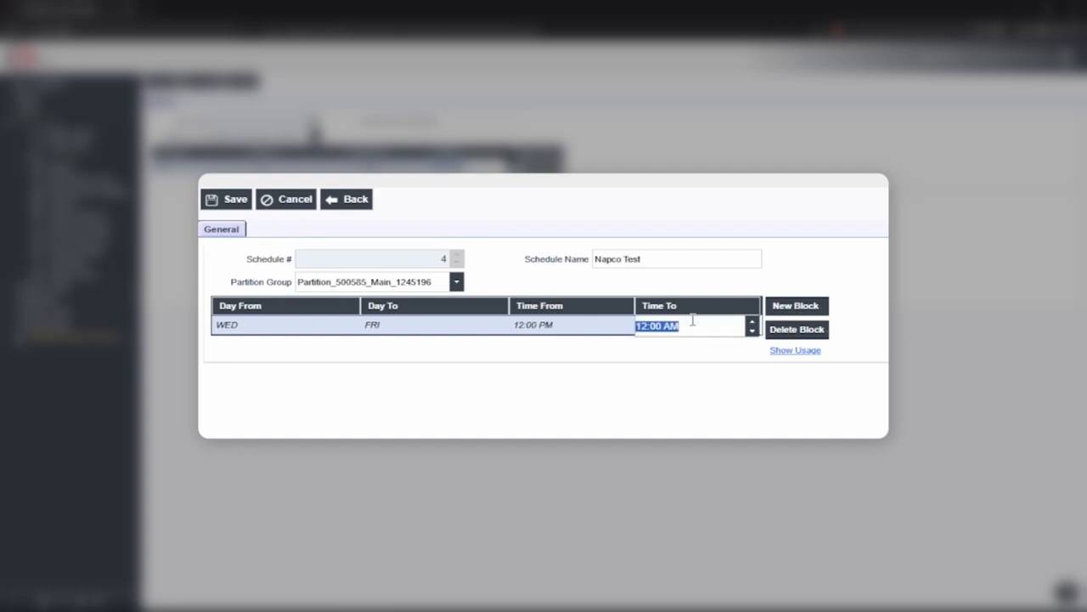
pyautogui.click(750, 322)
pyautogui.click(642, 328)
pyautogui.click(754, 322)
pyautogui.click(753, 322)
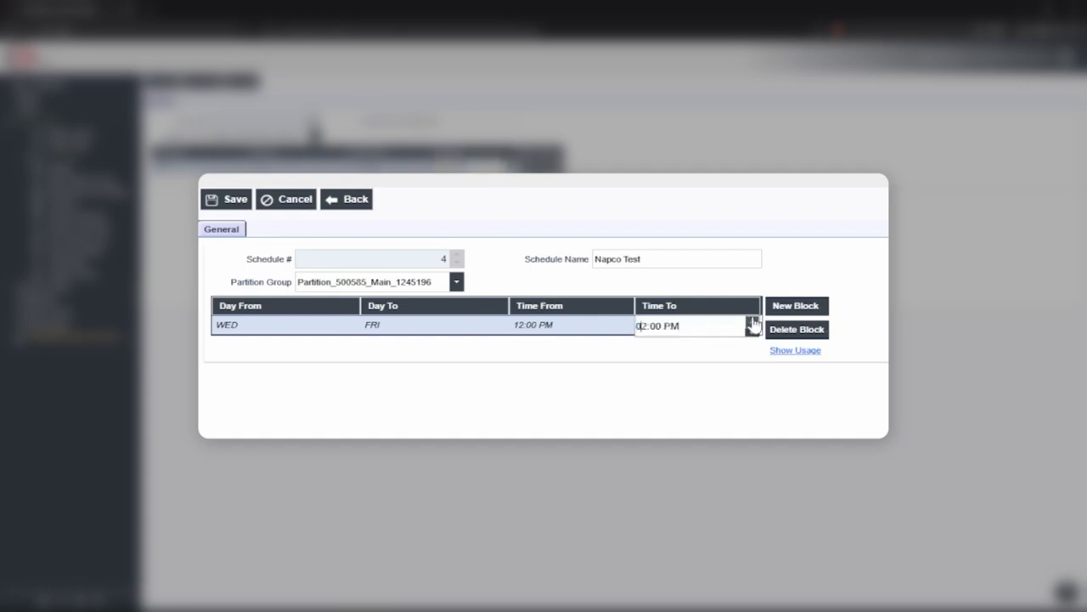
pyautogui.click(753, 323)
pyautogui.click(672, 400)
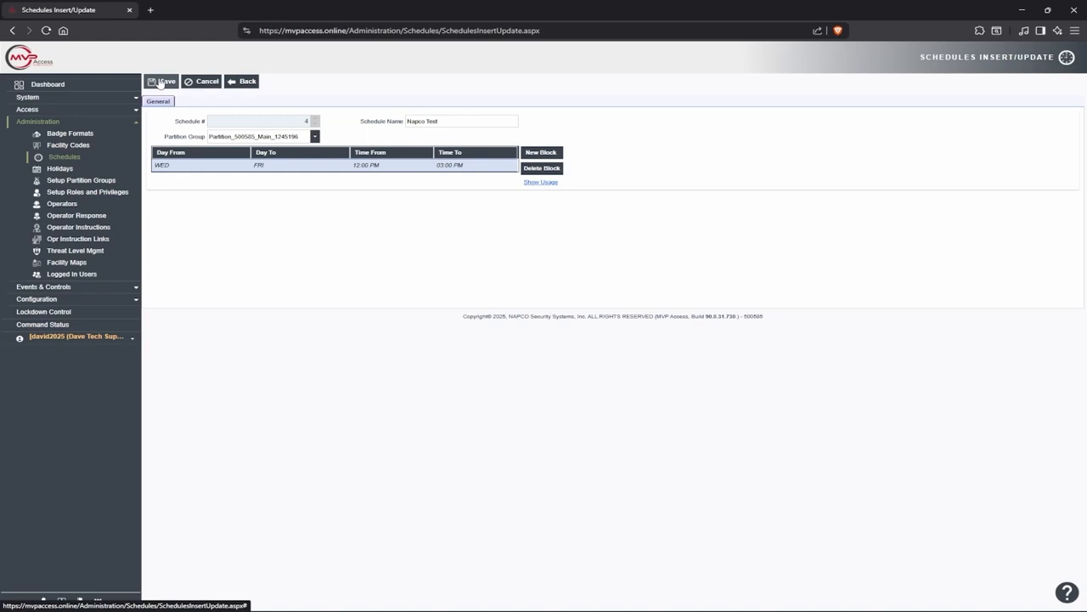
pyautogui.click(160, 83)
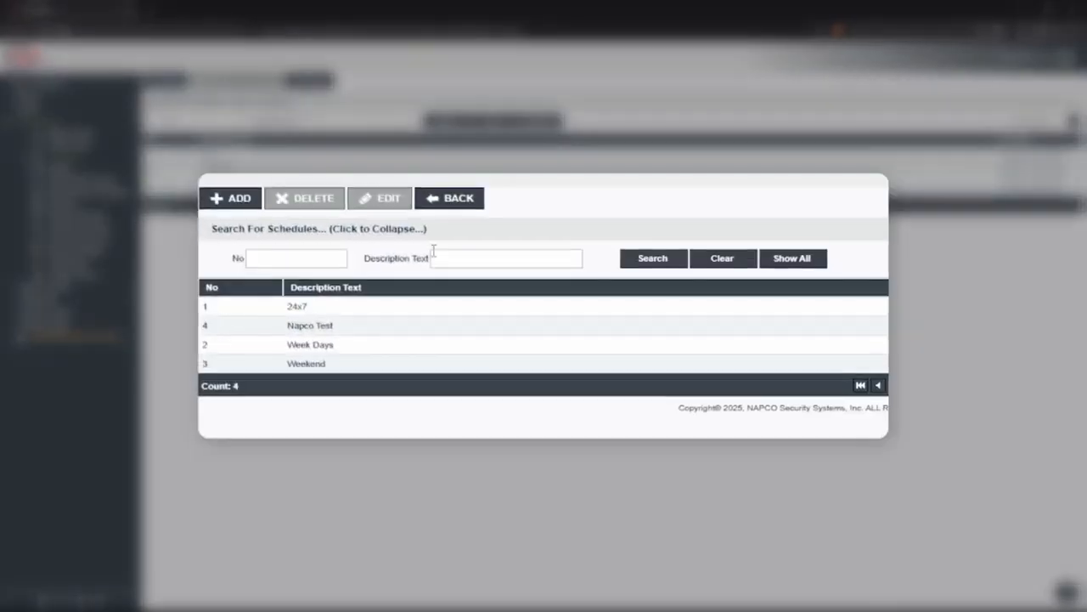
# - Start another schedule named Unusual Schedule and add its first time block
pyautogui.click(223, 202)
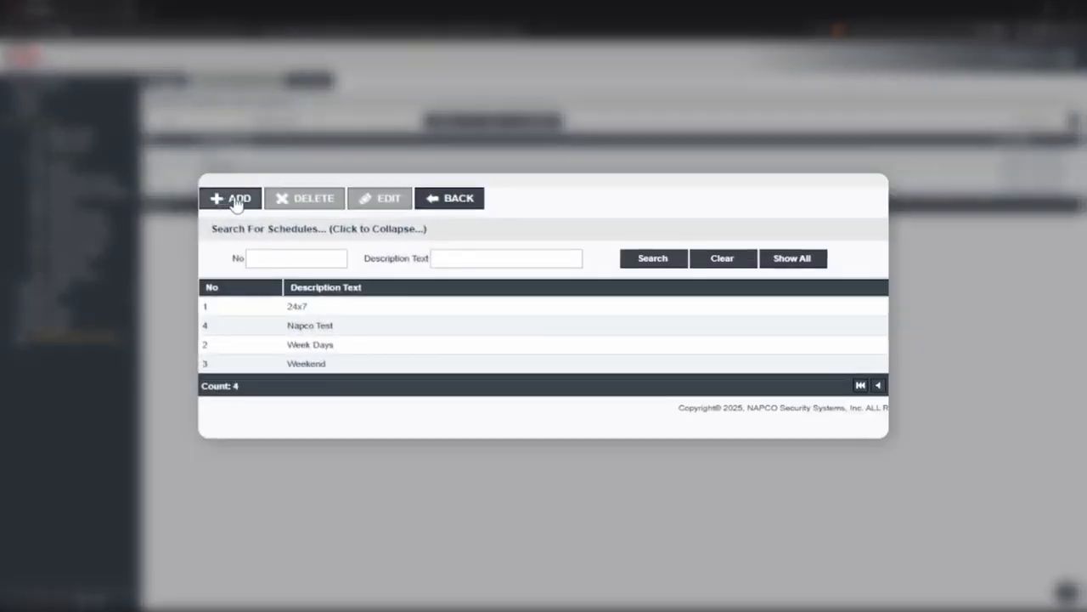
pyautogui.click(637, 259)
pyautogui.write('Unusual Schedule')
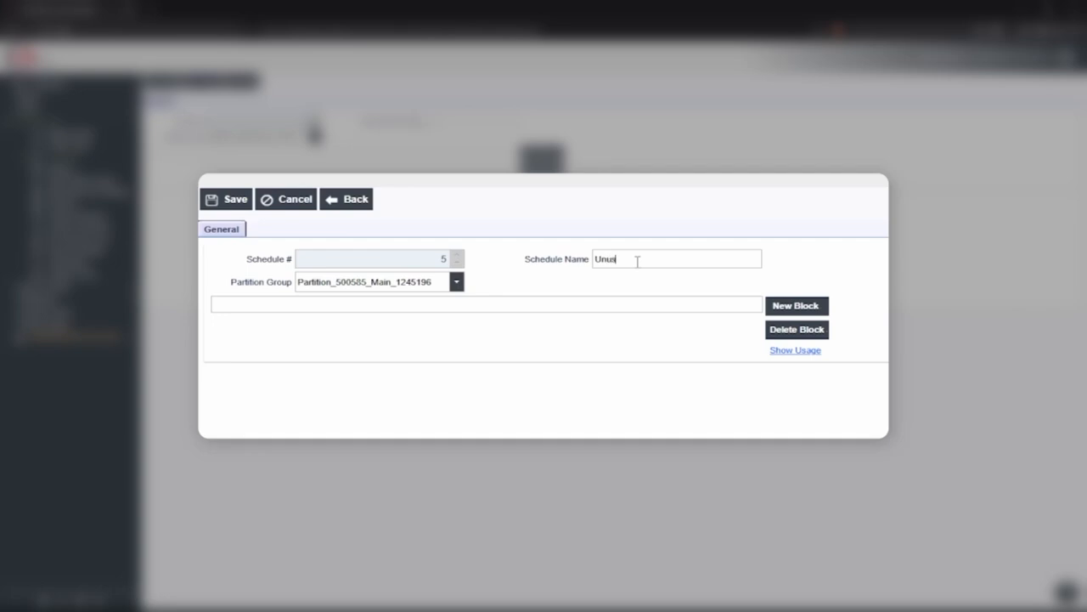
pyautogui.click(791, 311)
# - Set the first block of Unusual Schedule to run through WED, from 08:00 AM to 12:00 PM
pyautogui.click(405, 333)
pyautogui.click(405, 333)
pyautogui.click(396, 371)
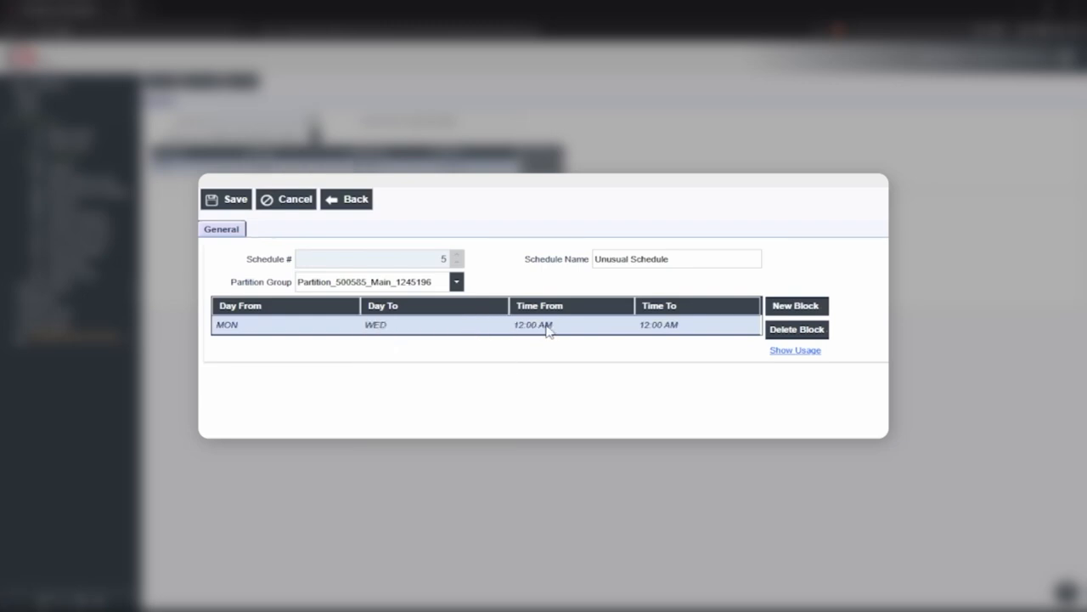
pyautogui.click(548, 327)
pyautogui.write('08')
pyautogui.click(678, 326)
pyautogui.write('12:00 PM')
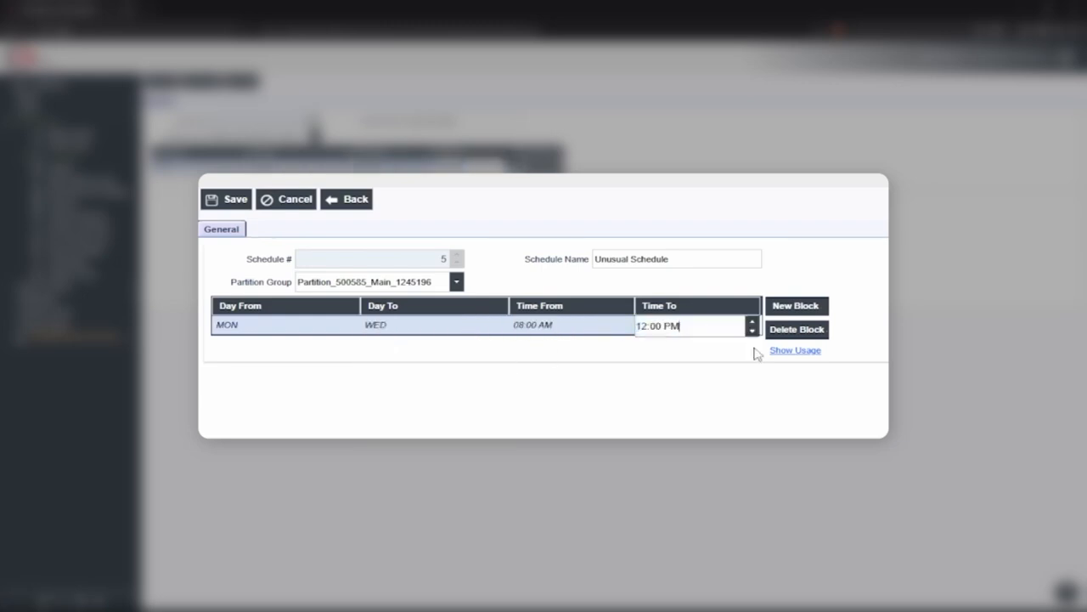
pyautogui.click(745, 383)
# - Add a second time block for MON to WED, running from 03:00 PM to 06:00 PM
pyautogui.click(805, 307)
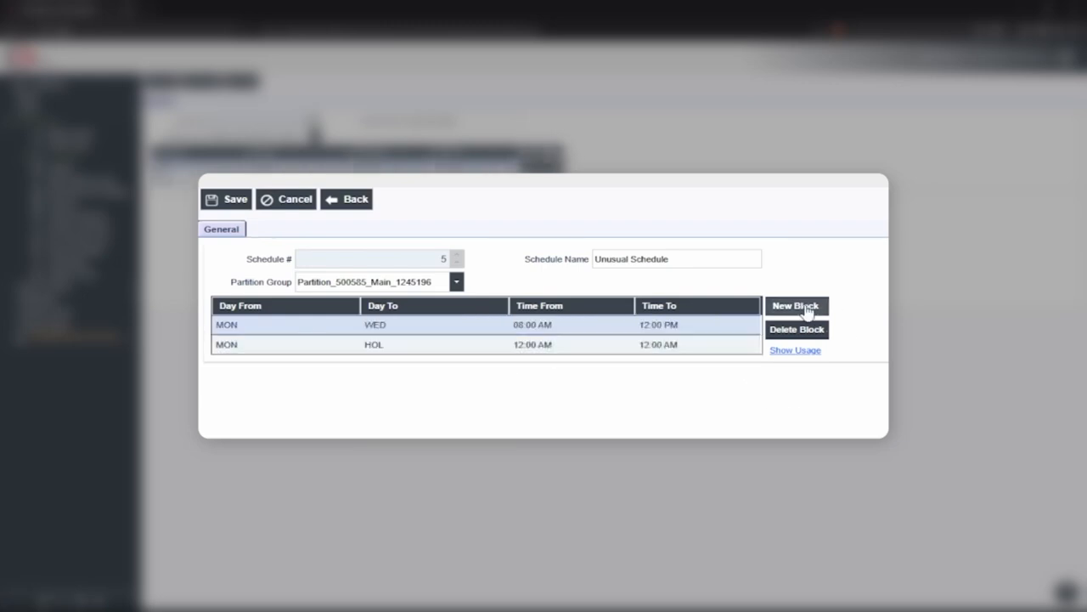
pyautogui.click(467, 344)
pyautogui.click(462, 344)
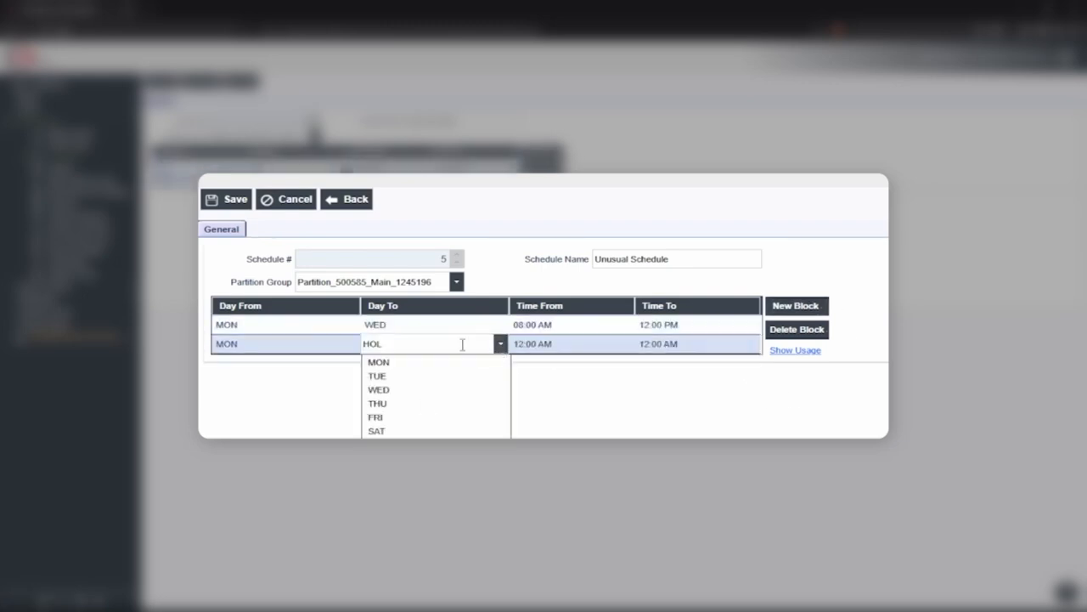
pyautogui.click(532, 404)
pyautogui.click(537, 347)
pyautogui.click(627, 341)
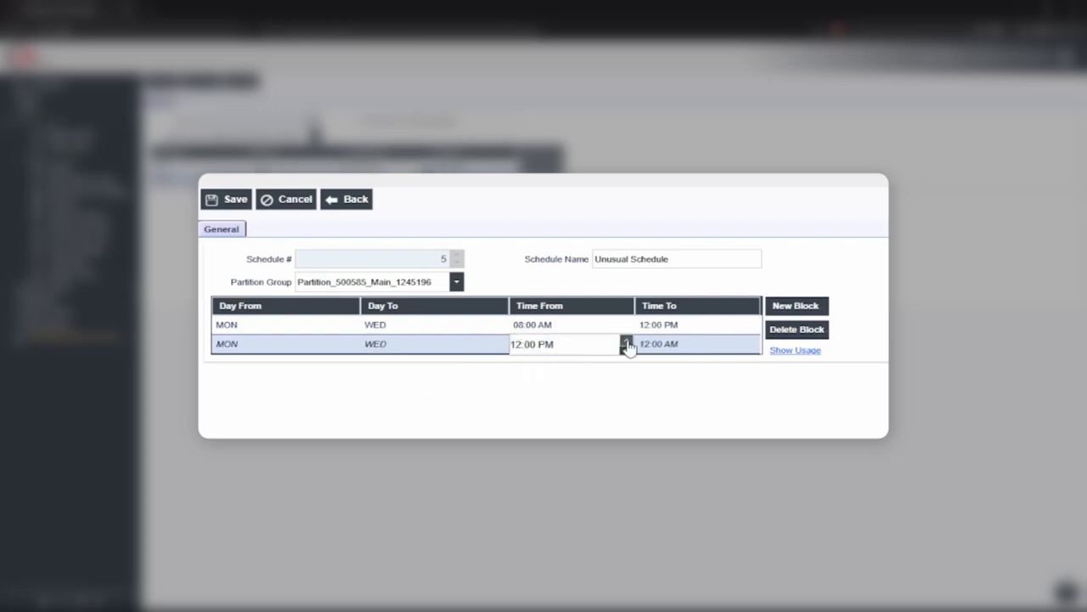
pyautogui.click(627, 341)
pyautogui.click(679, 347)
pyautogui.write('06')
pyautogui.click(668, 349)
pyautogui.click(753, 340)
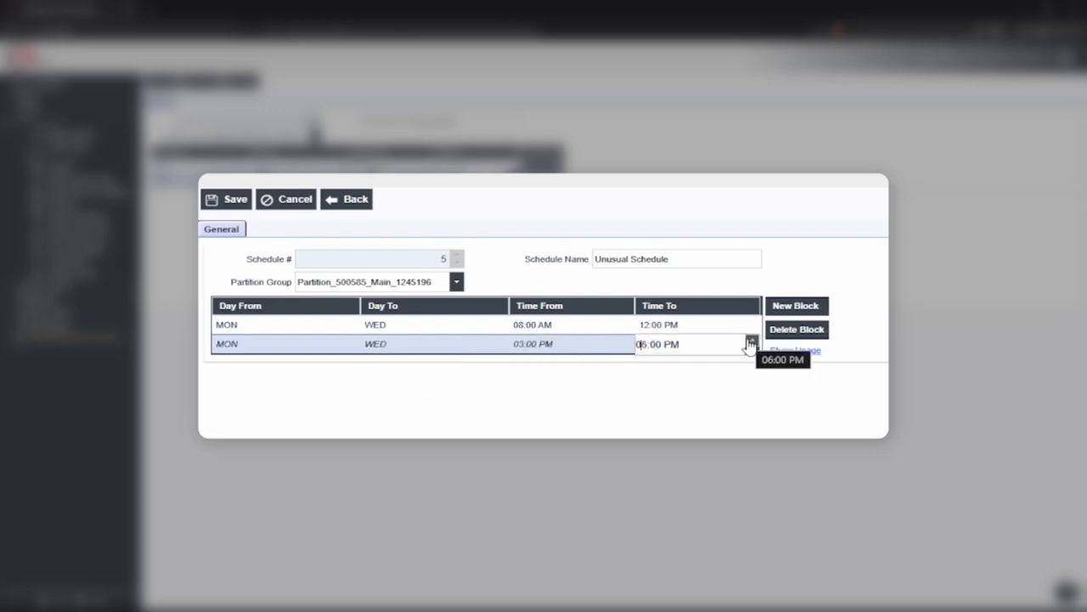
pyautogui.click(746, 368)
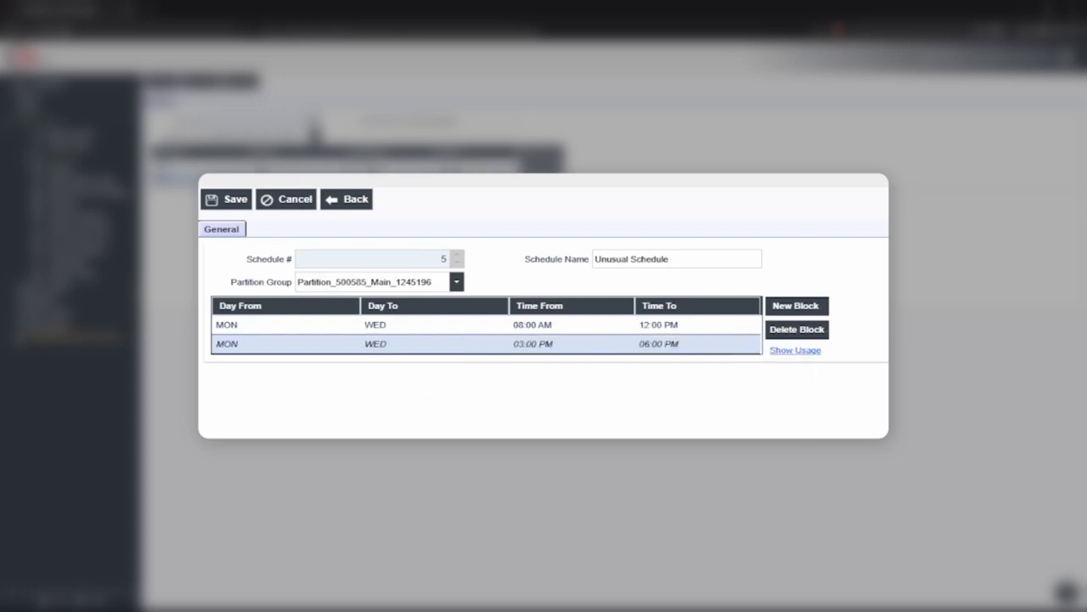
# - Add a third time block with the day range THU to FRI
pyautogui.click(801, 308)
pyautogui.click(351, 364)
pyautogui.click(231, 422)
pyautogui.click(442, 365)
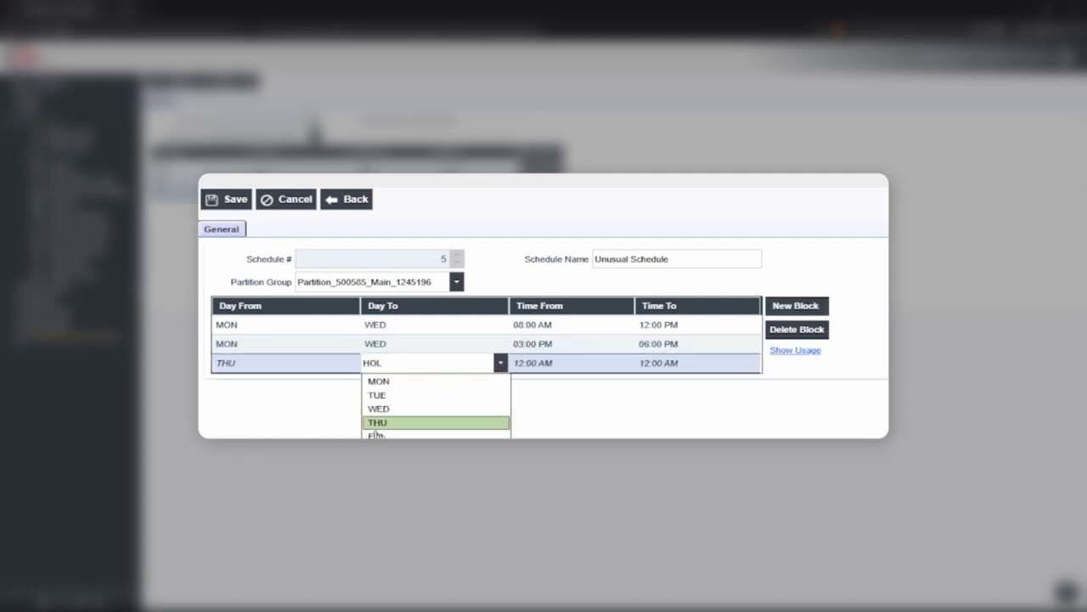
pyautogui.click(376, 435)
# - Set the THU to FRI block's hours from 03:00 PM to 06:00 PM and save the schedule
pyautogui.click(533, 365)
pyautogui.click(626, 360)
pyautogui.click(517, 365)
pyautogui.click(626, 359)
pyautogui.click(626, 358)
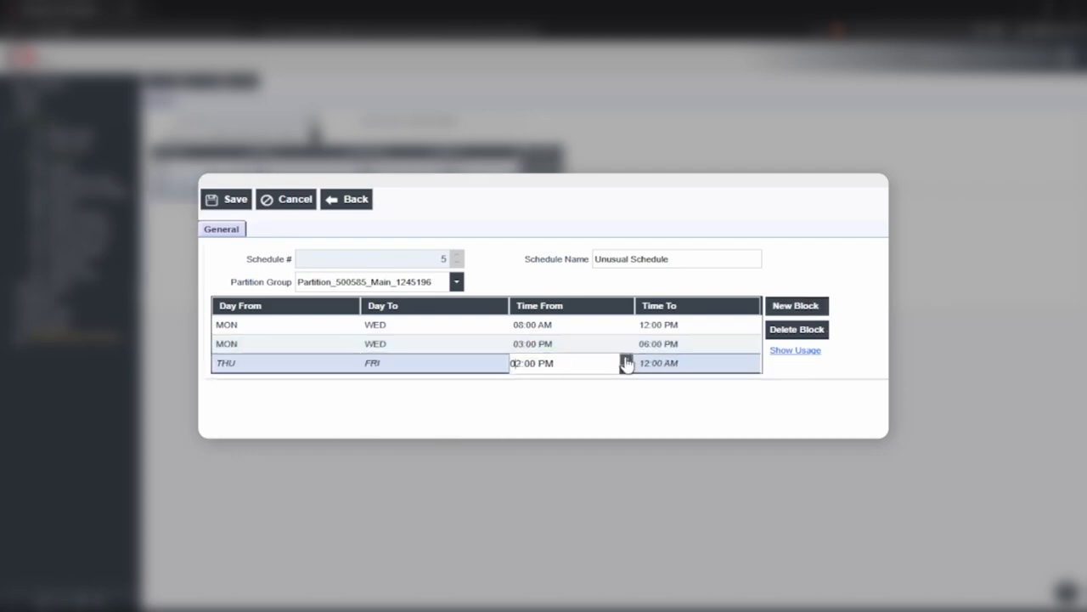
pyautogui.click(626, 360)
pyautogui.click(675, 366)
pyautogui.click(676, 366)
pyautogui.click(751, 361)
pyautogui.click(643, 364)
pyautogui.click(751, 361)
pyautogui.click(752, 360)
pyautogui.click(685, 417)
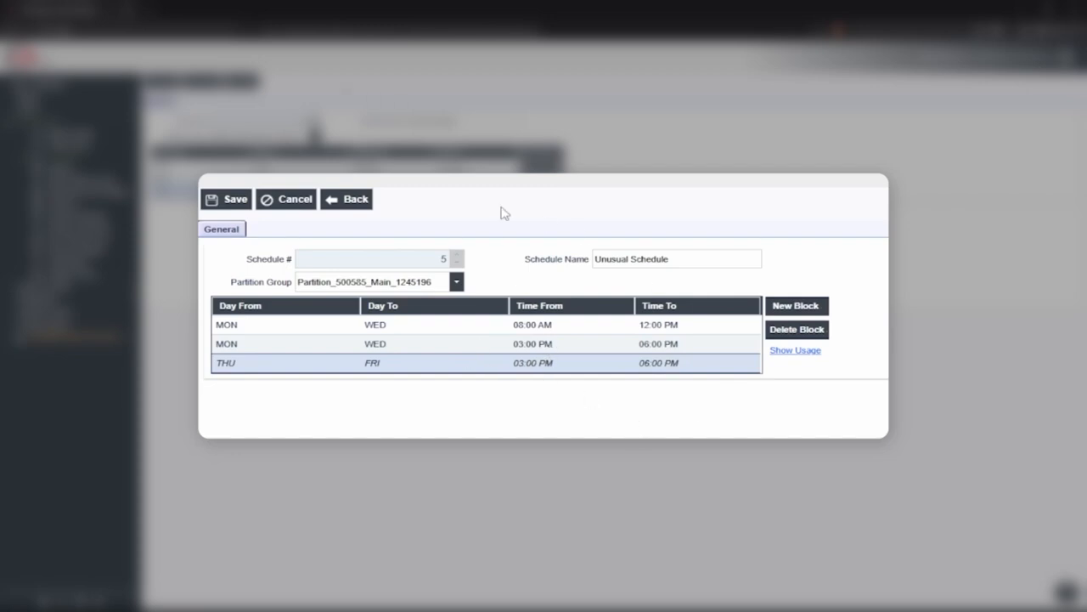
pyautogui.click(235, 199)
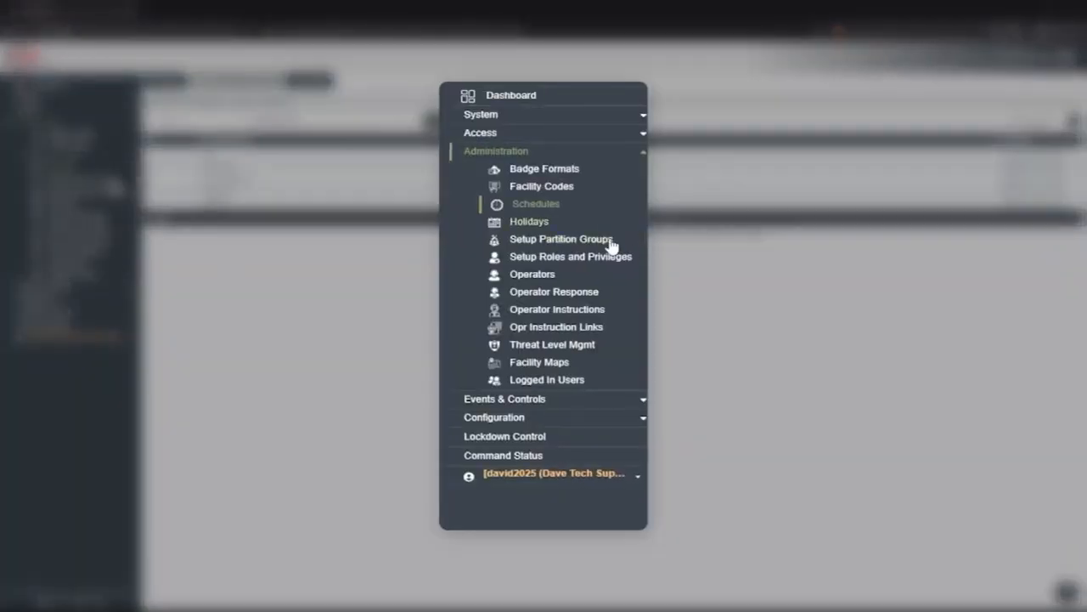
# - Set the NetPanel reader's Free Access Time Schedule to Unusual Schedule and save the reader
pyautogui.click(534, 420)
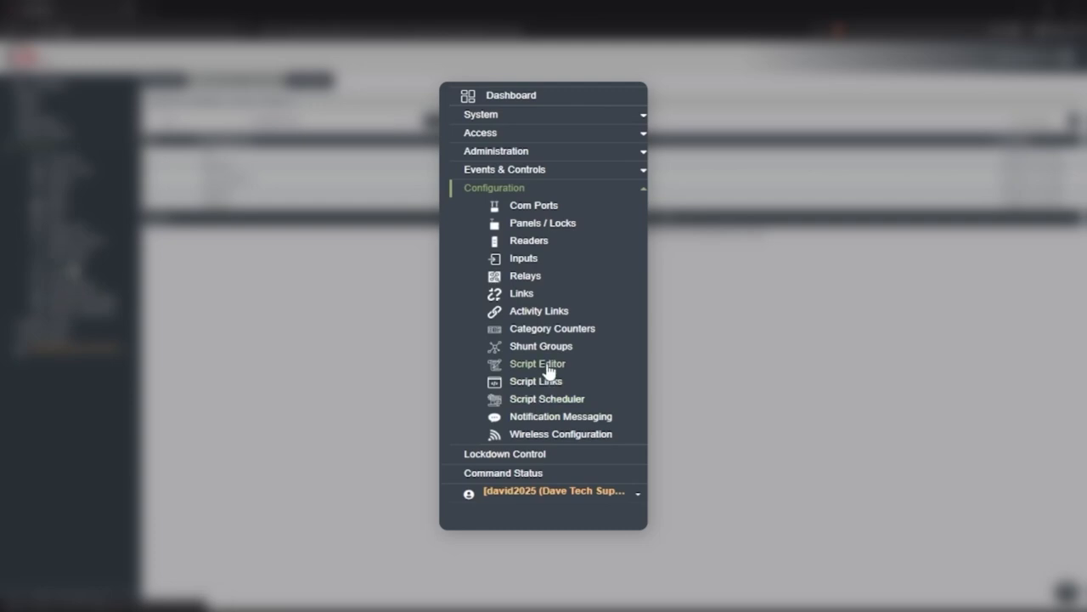
pyautogui.click(537, 242)
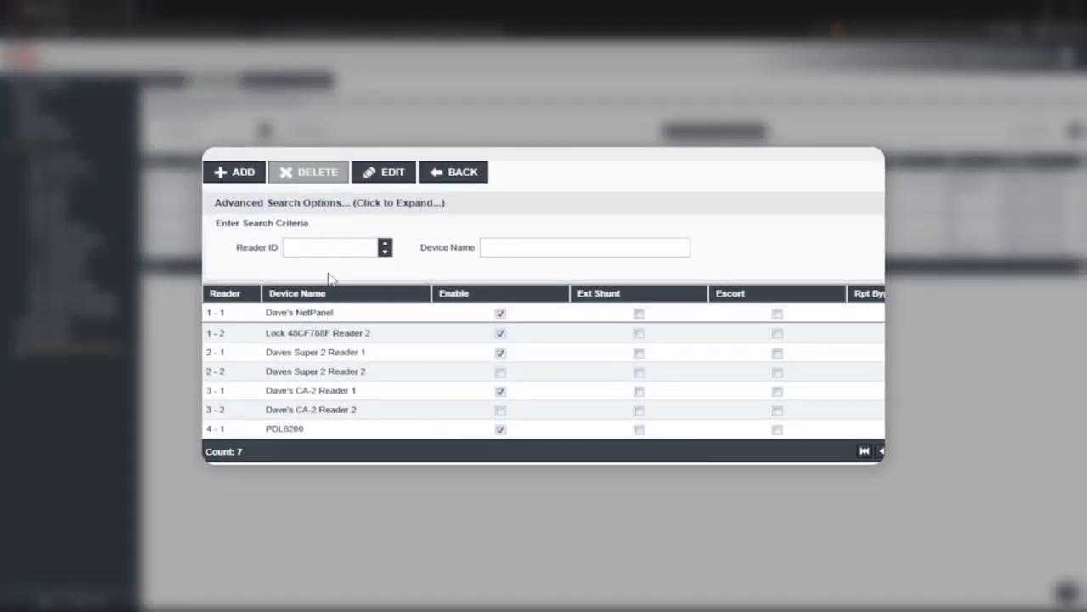
pyautogui.click(381, 174)
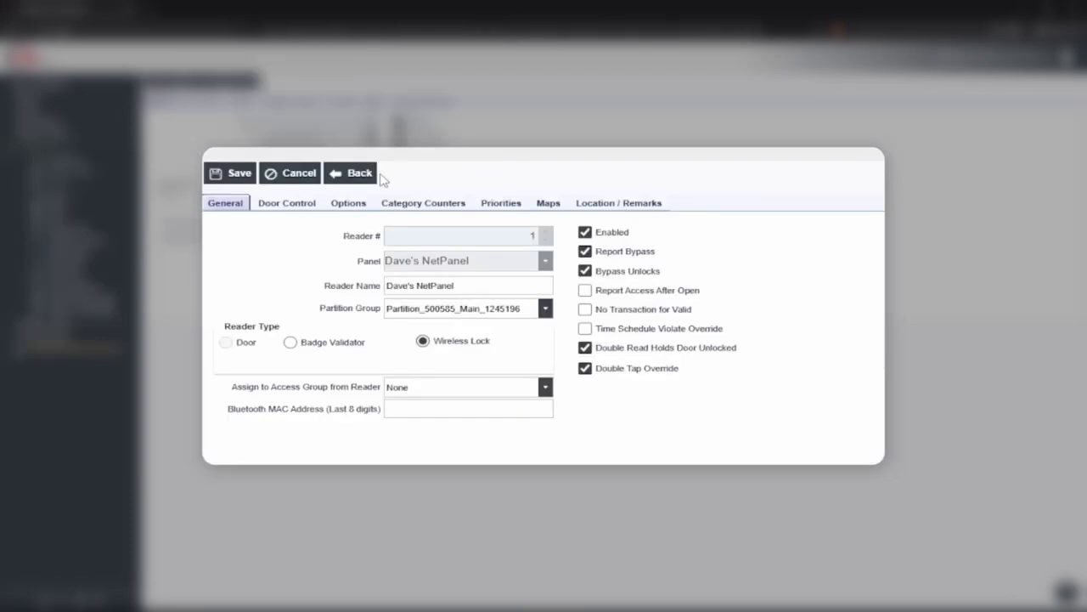
pyautogui.click(276, 209)
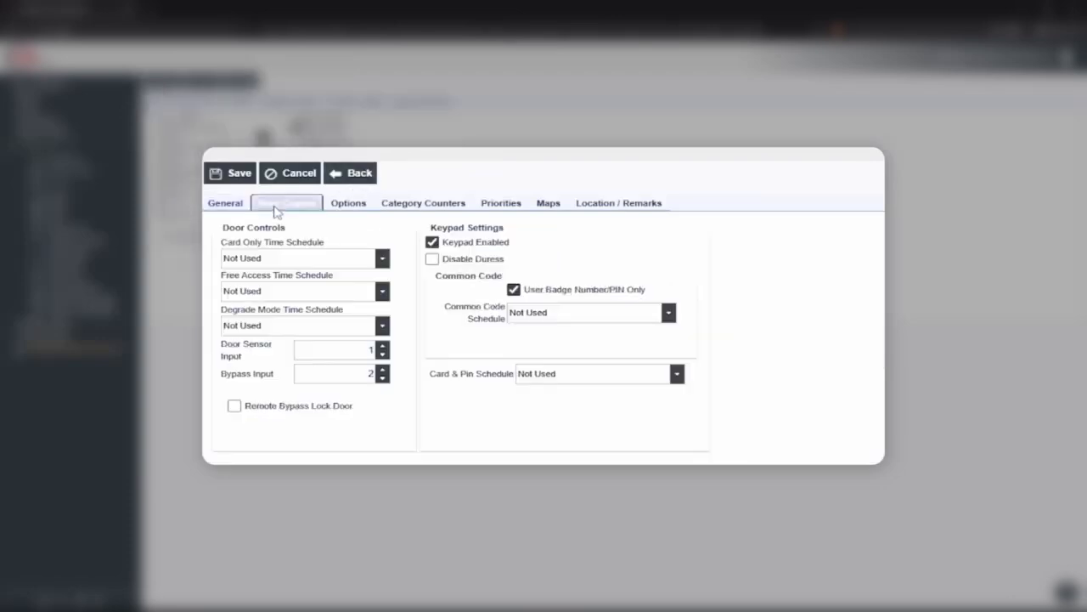
pyautogui.click(384, 292)
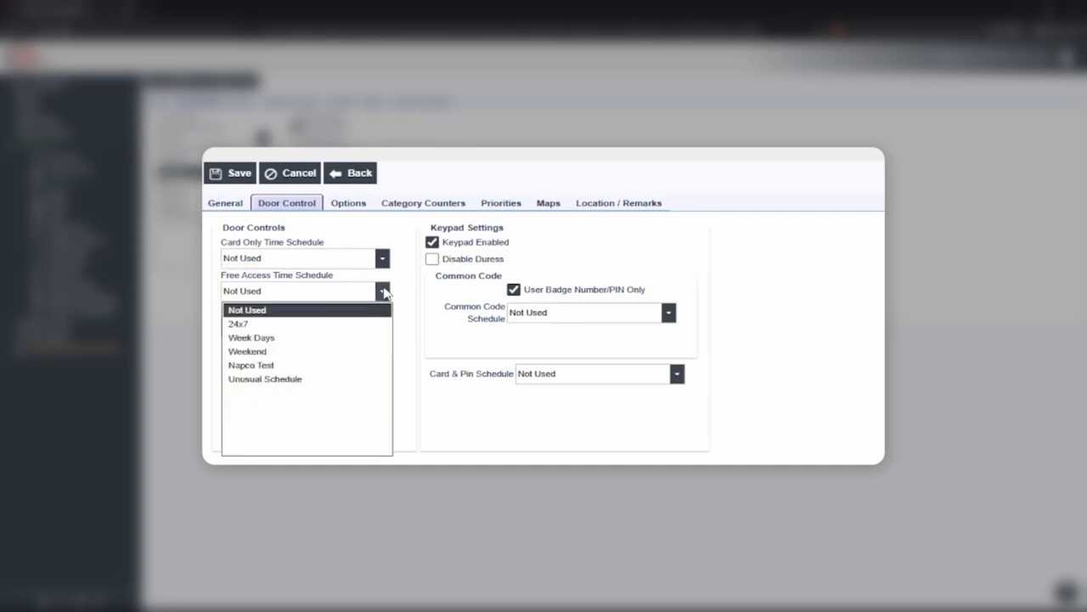
pyautogui.click(295, 380)
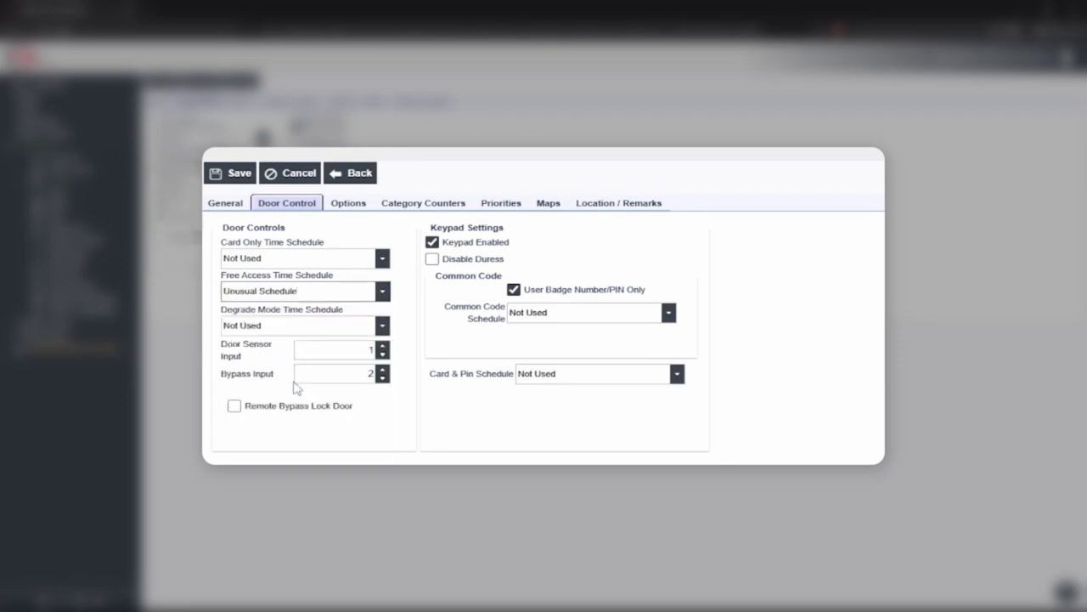
pyautogui.click(236, 175)
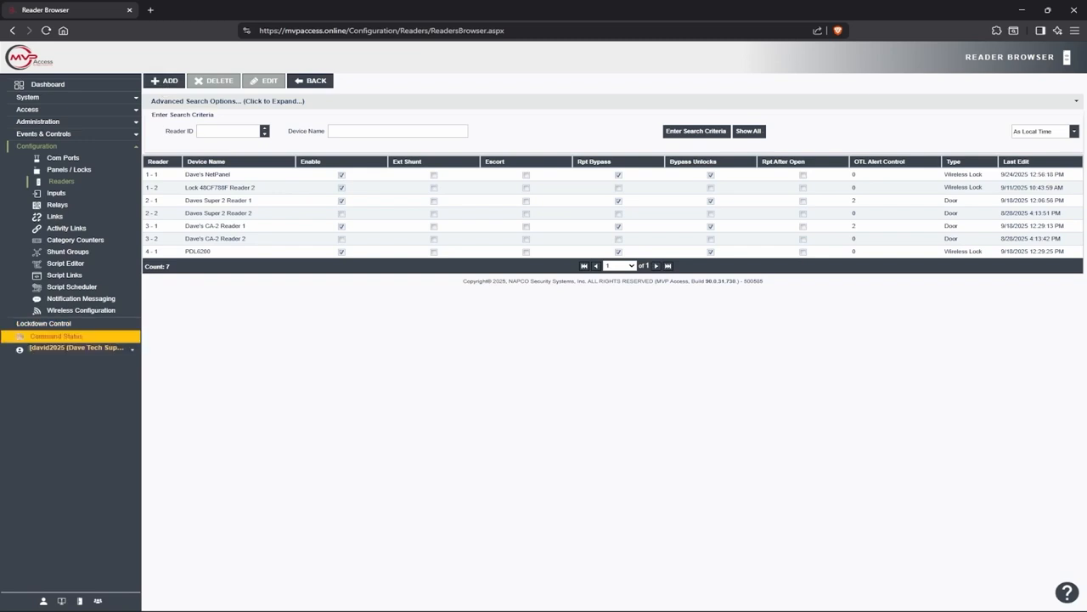
# - Check Command Status for pending commands and view the lock statuses in Wireless Configuration
pyautogui.click(75, 338)
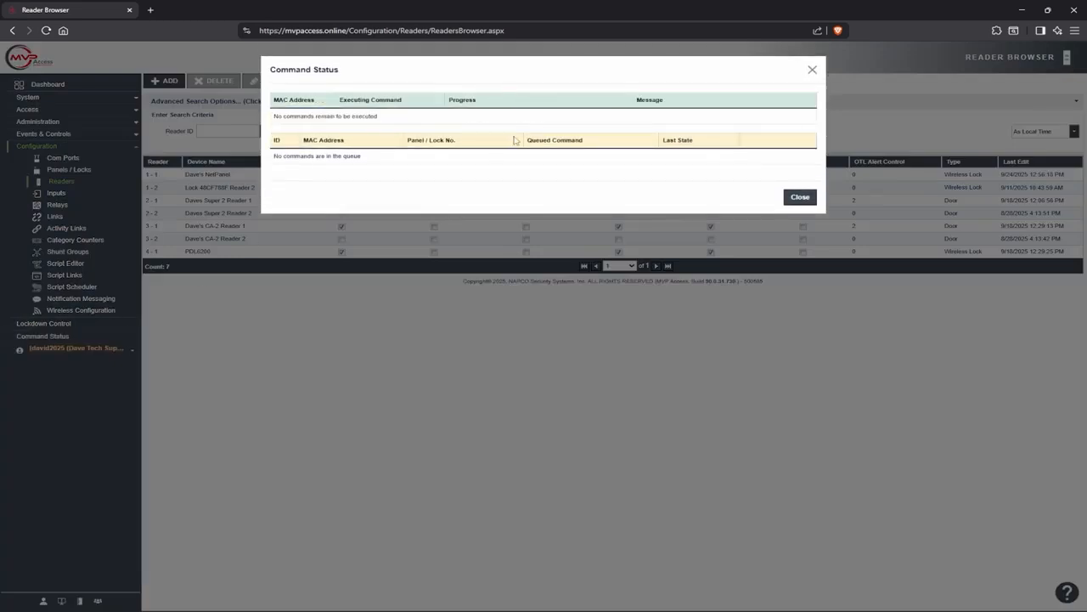
pyautogui.click(794, 199)
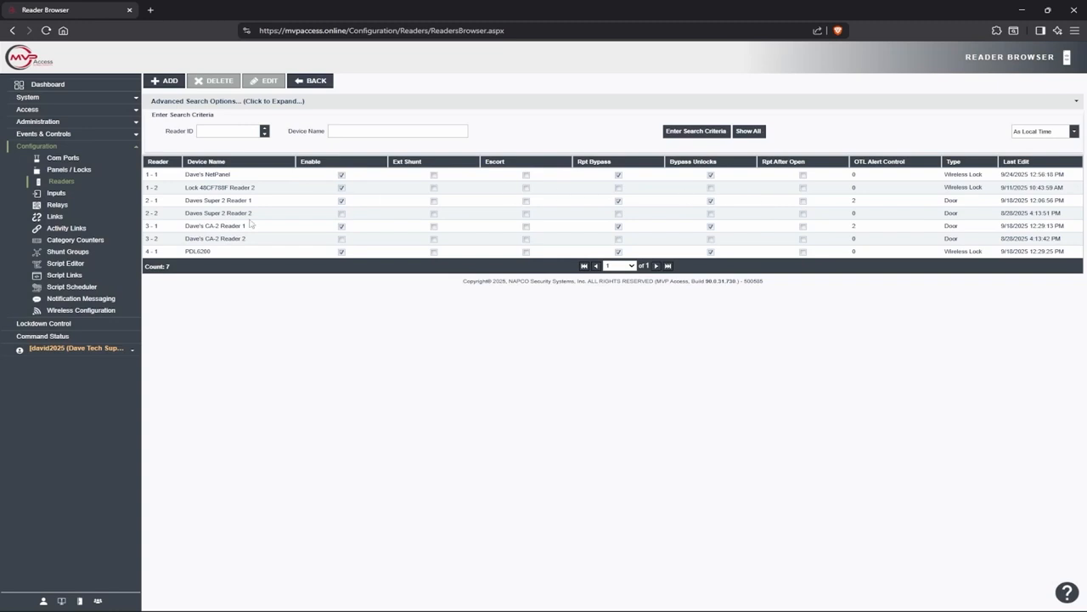
pyautogui.click(92, 310)
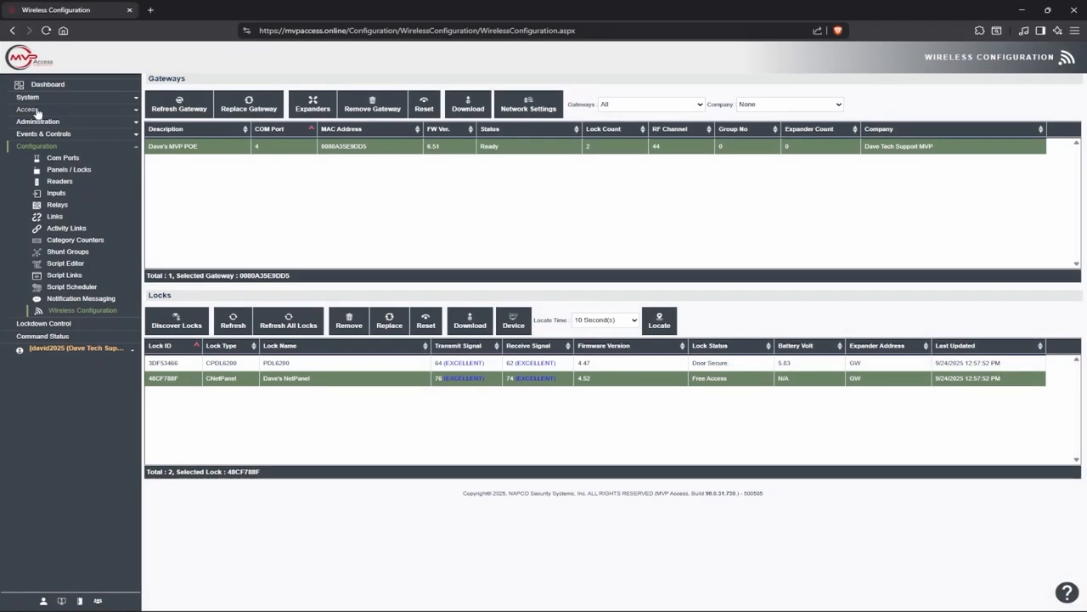
# - Assign Unusual Schedule to the NetPanel reader in the Napco Test Group access group and save the group
pyautogui.click(37, 110)
pyautogui.click(71, 160)
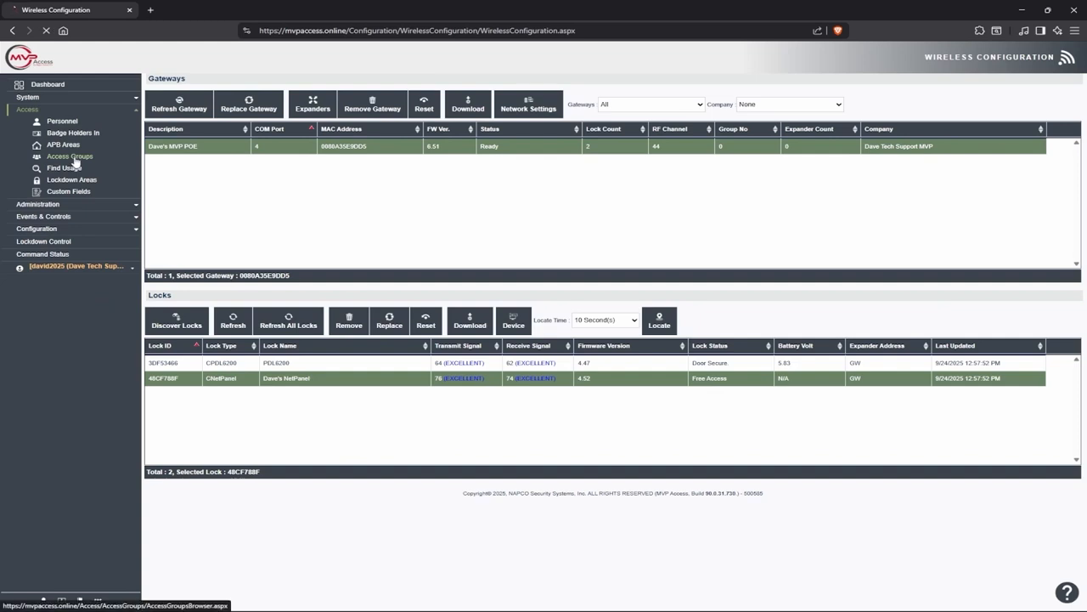
pyautogui.click(237, 167)
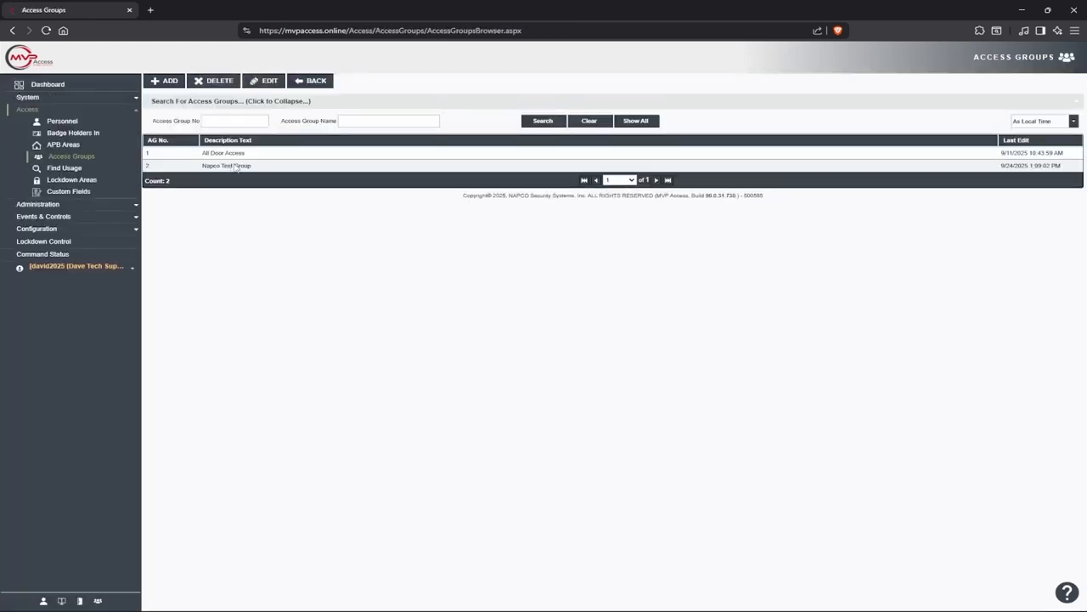
pyautogui.doubleClick(239, 166)
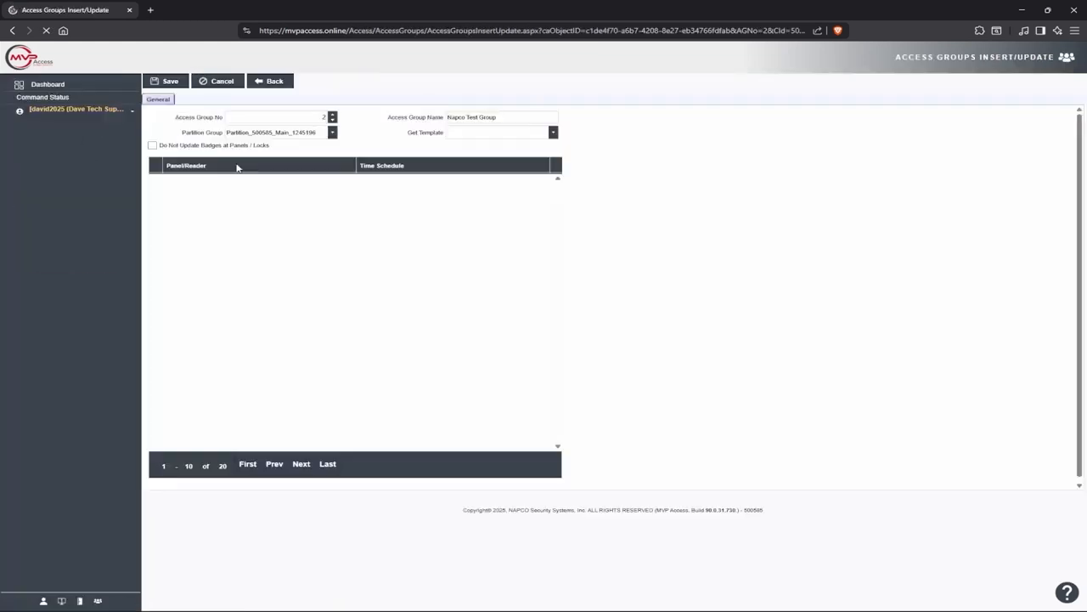
pyautogui.click(429, 204)
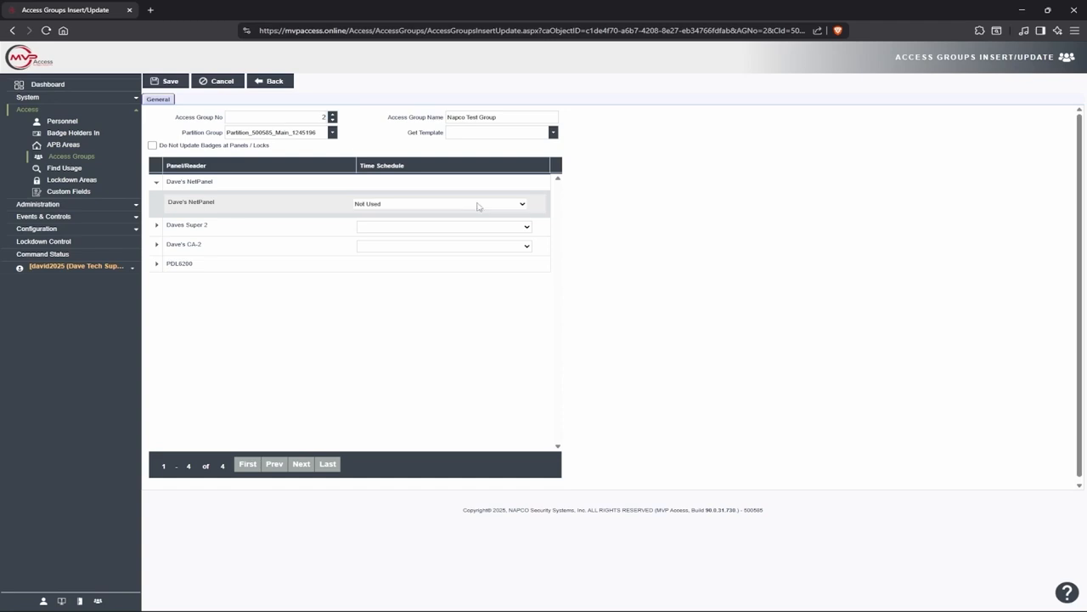
pyautogui.click(478, 204)
pyautogui.click(439, 278)
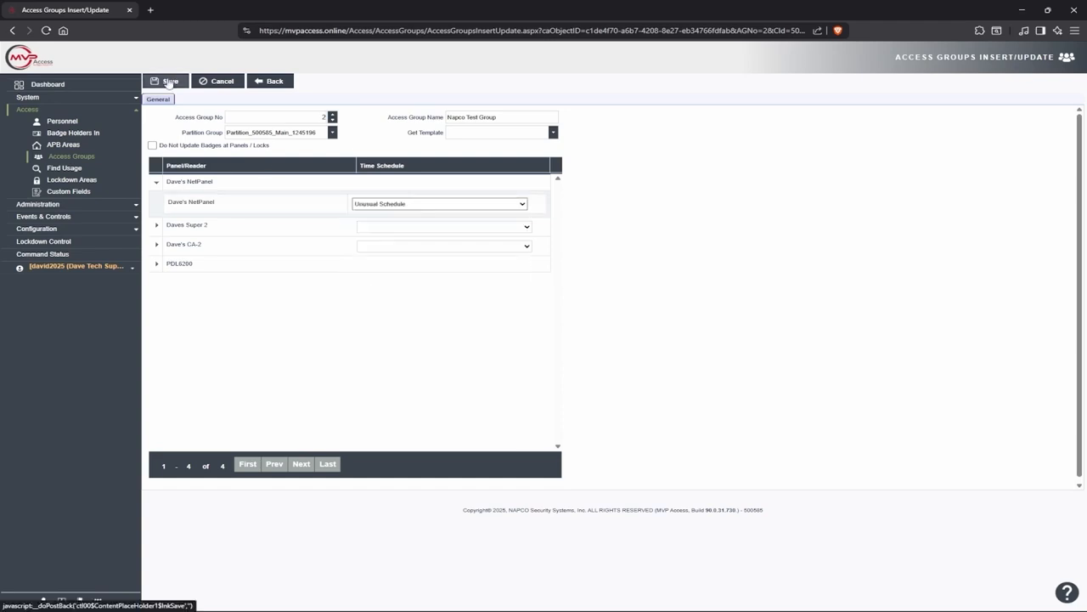
pyautogui.click(170, 81)
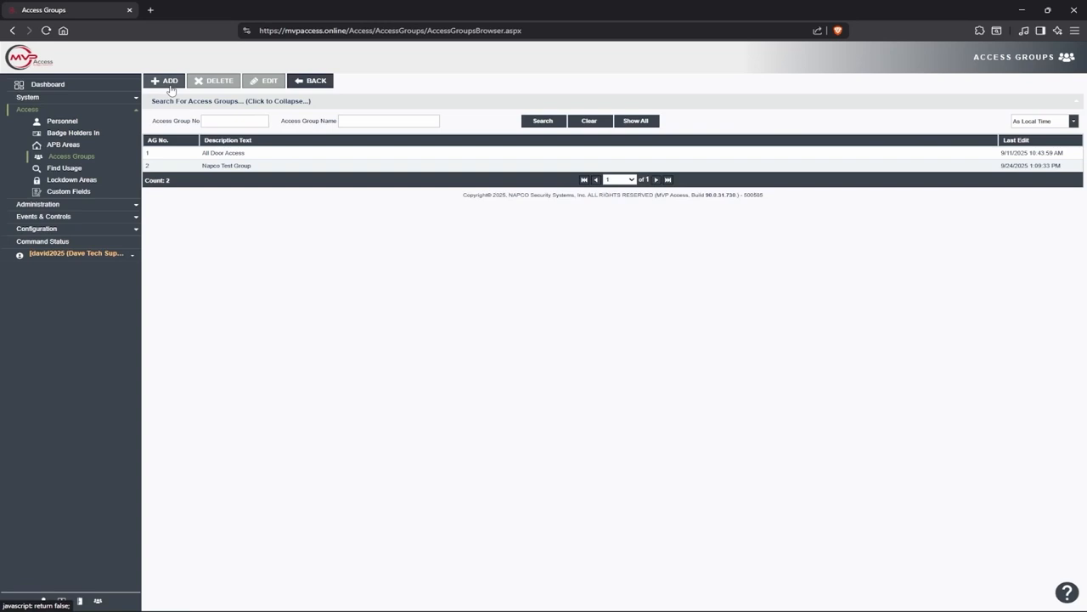
# - Set the first badge holder's Seq. No 1 access group to Napco Test Group and save the personnel record
pyautogui.click(60, 124)
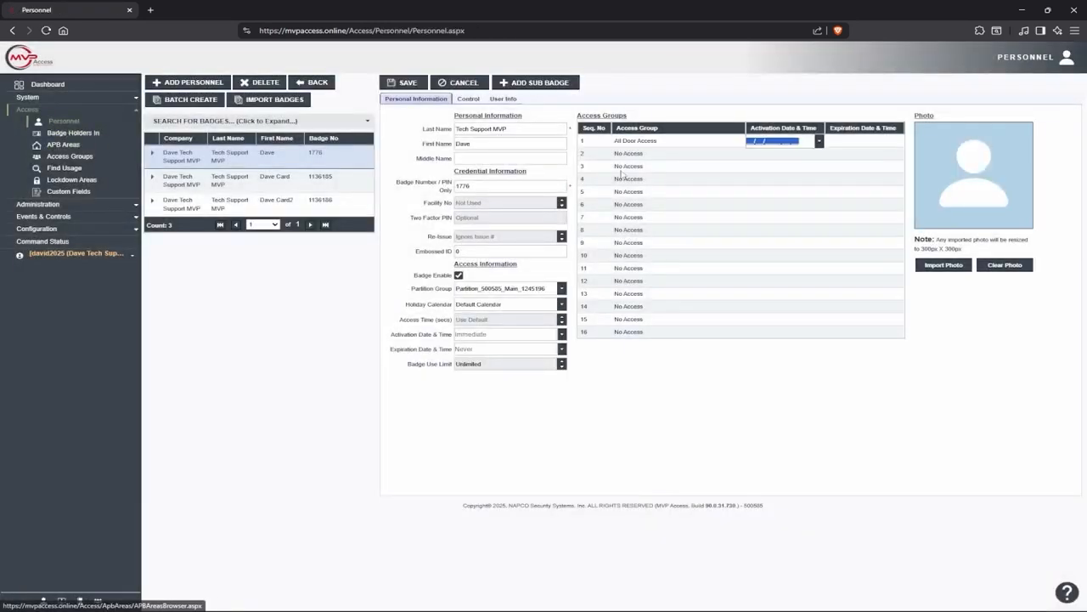
pyautogui.click(730, 141)
pyautogui.click(740, 142)
pyautogui.click(659, 172)
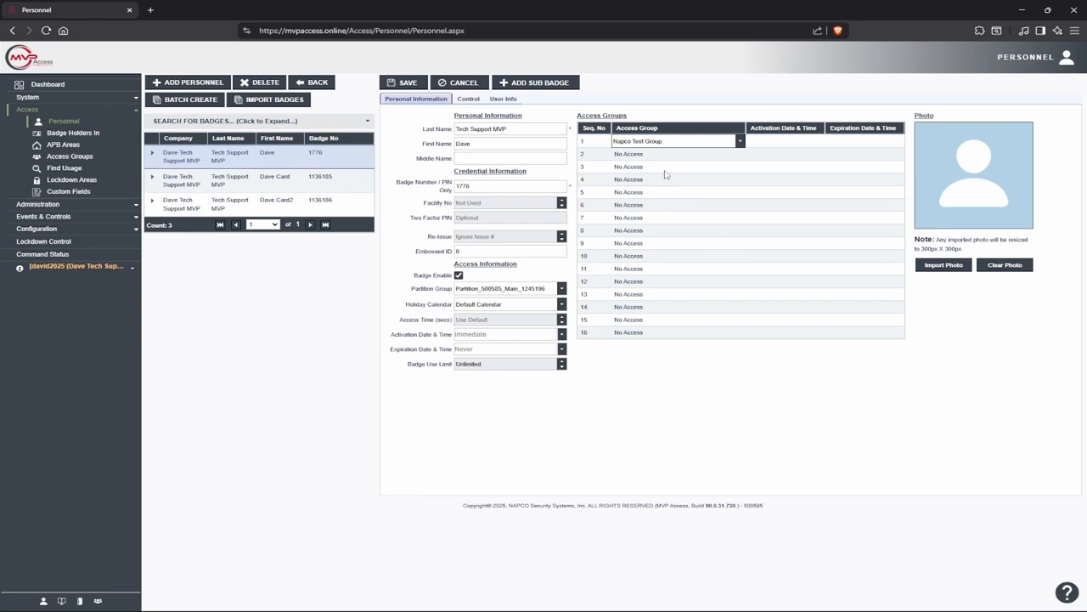
pyautogui.click(402, 83)
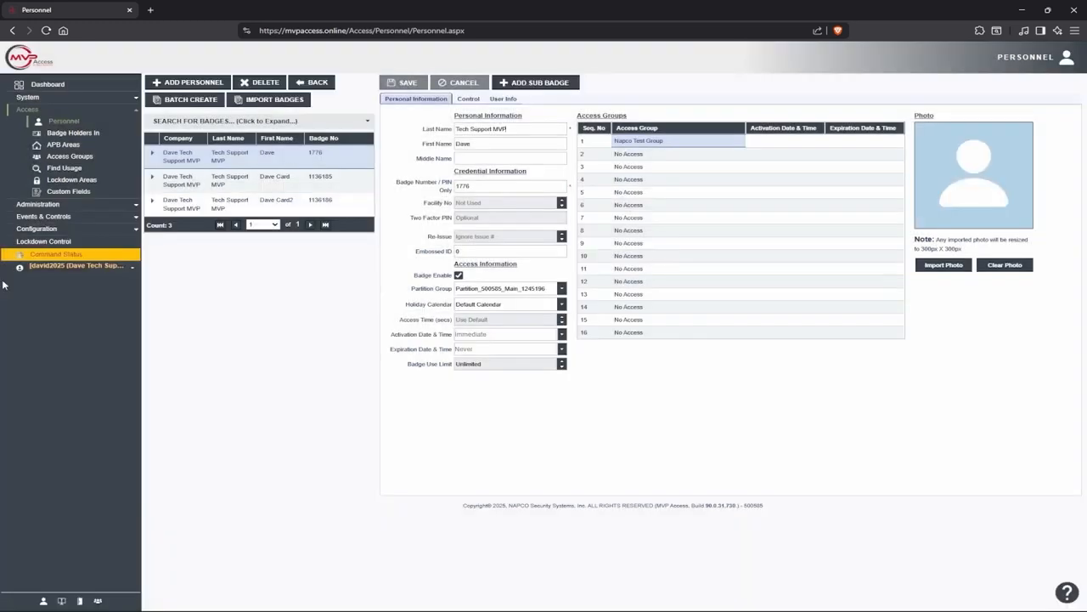
# - Open the NetPanel reader's Door Control settings and review the Card Only, Degrade Mode, Common Code and Card & Pin schedule fields
pyautogui.click(67, 229)
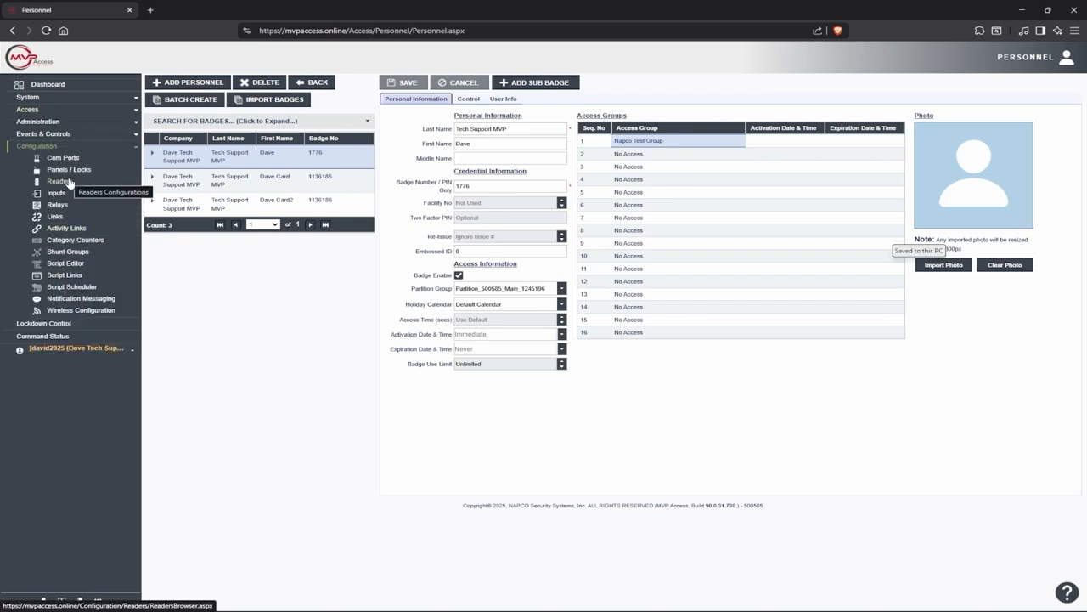
pyautogui.click(66, 181)
pyautogui.doubleClick(208, 175)
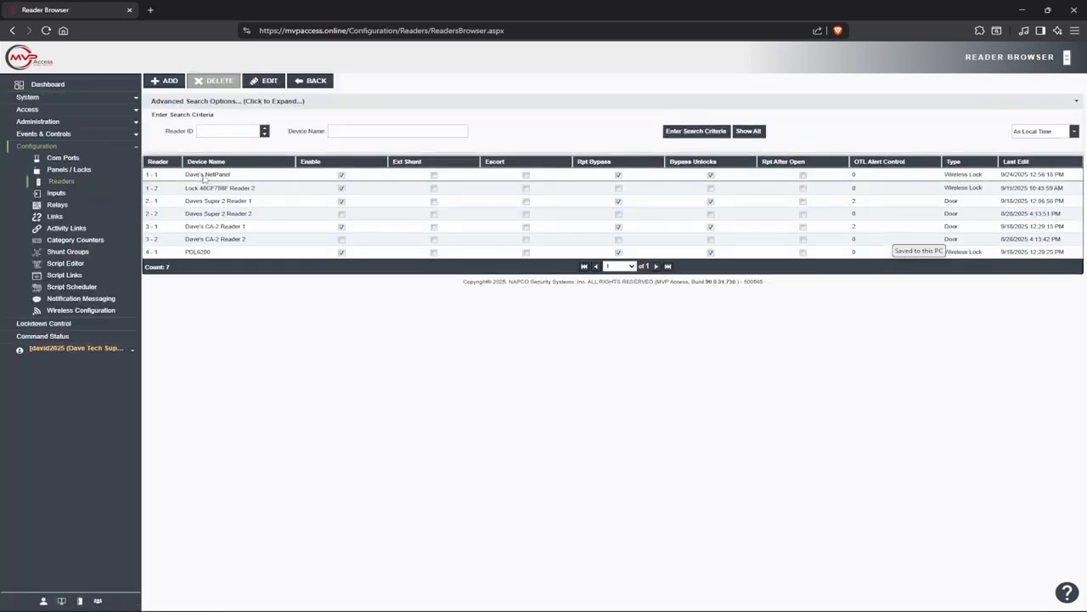
pyautogui.click(200, 100)
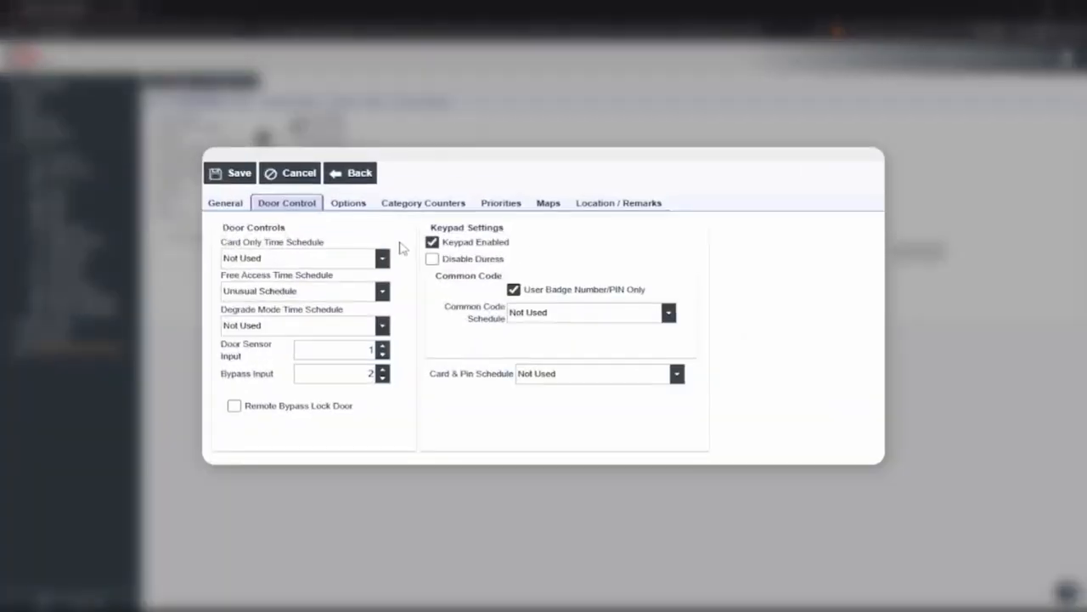
pyautogui.click(379, 256)
pyautogui.click(384, 263)
pyautogui.click(311, 324)
pyautogui.click(671, 313)
pyautogui.click(672, 313)
pyautogui.click(626, 372)
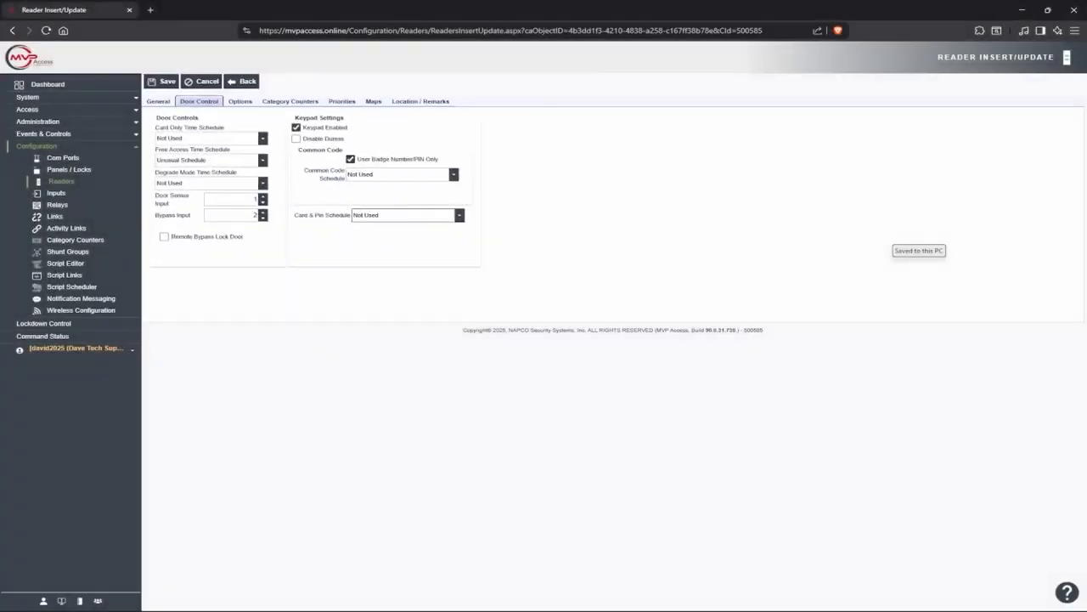
# - Open the online help and read its explanations of the Door Control schedule and keypad settings
pyautogui.click(1067, 593)
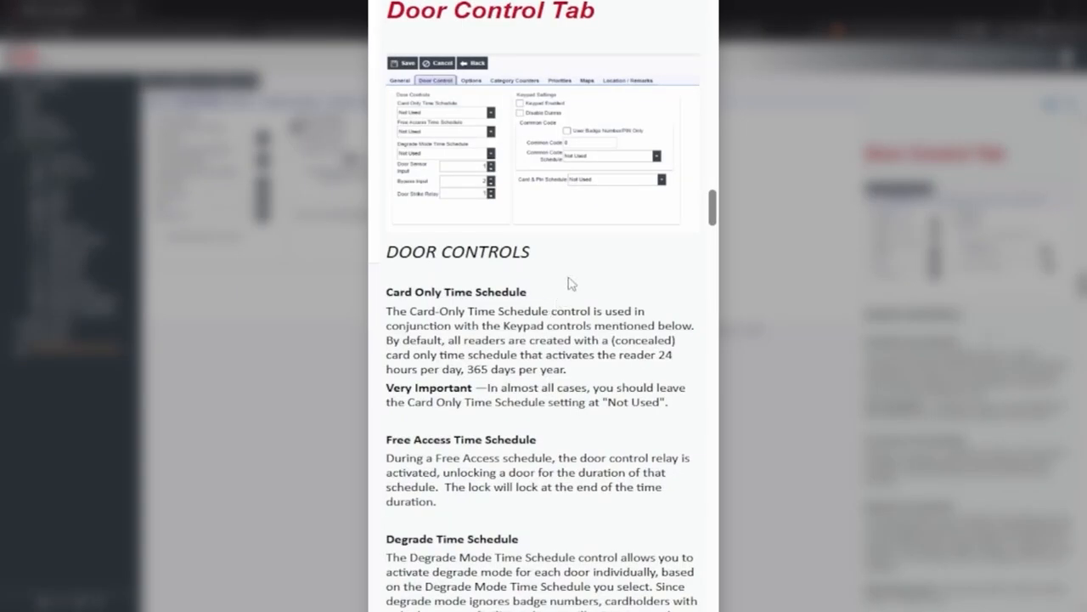
pyautogui.scroll(-3, 562, 284)
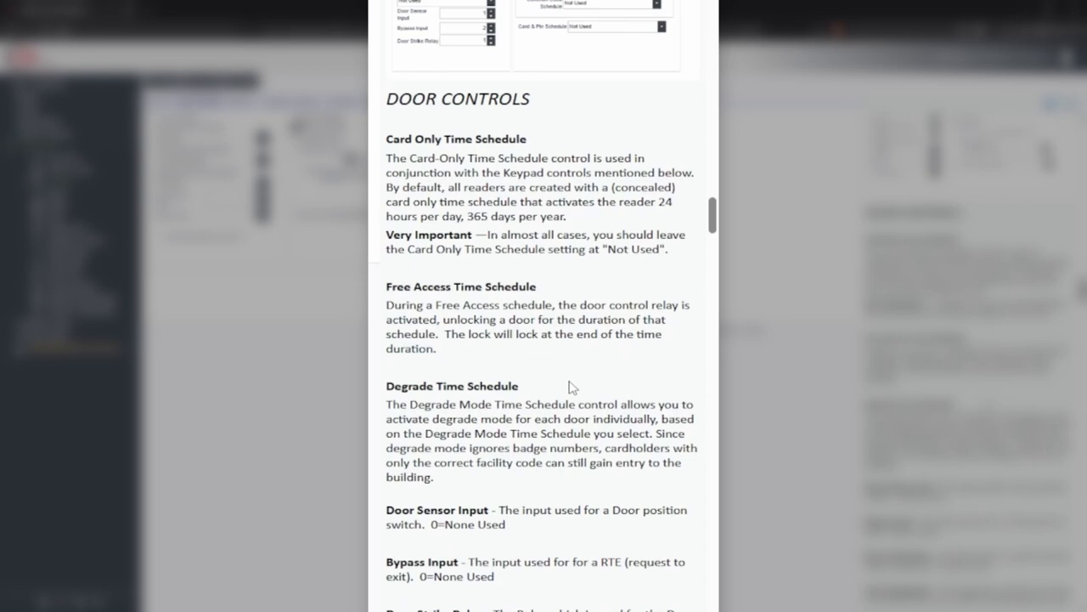
pyautogui.scroll(-20, 571, 386)
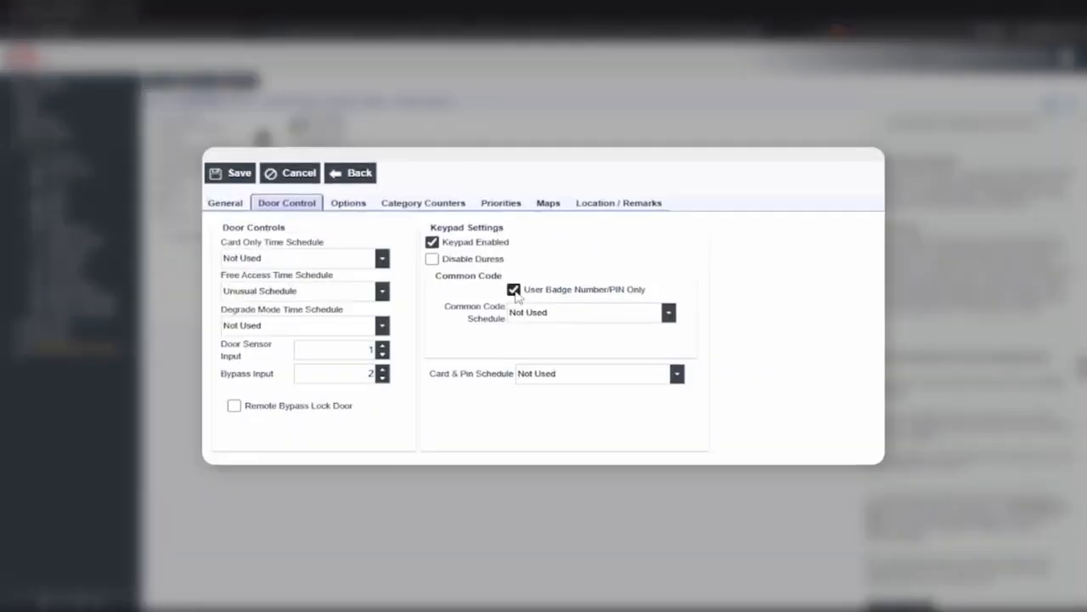
# - Turn off User Badge Number/PIN Only to inspect the Common Code field and its schedule choices, and turn the option back on
pyautogui.click(514, 290)
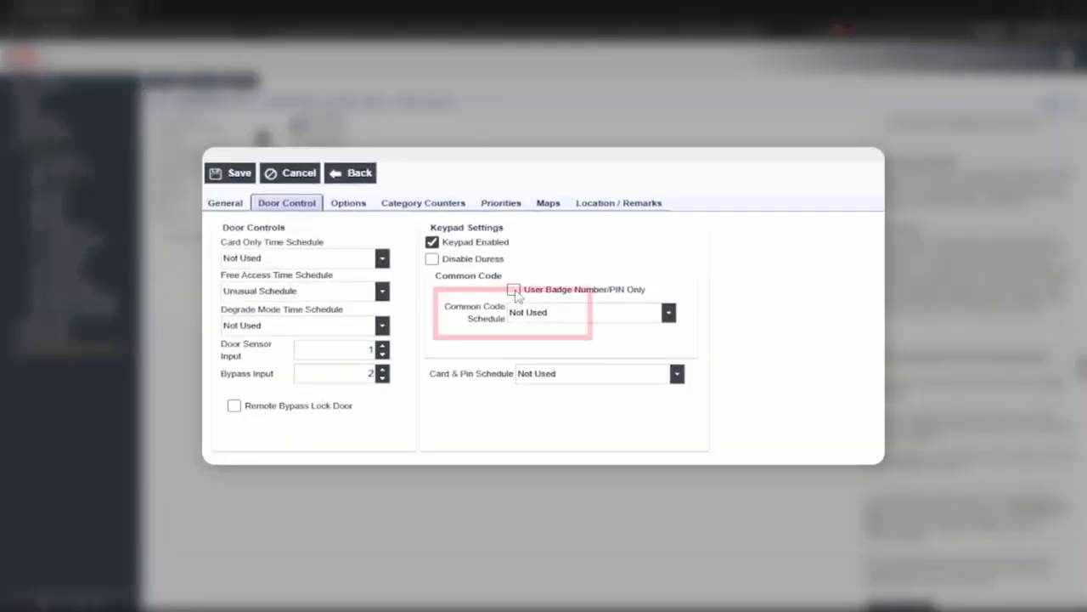
pyautogui.click(669, 332)
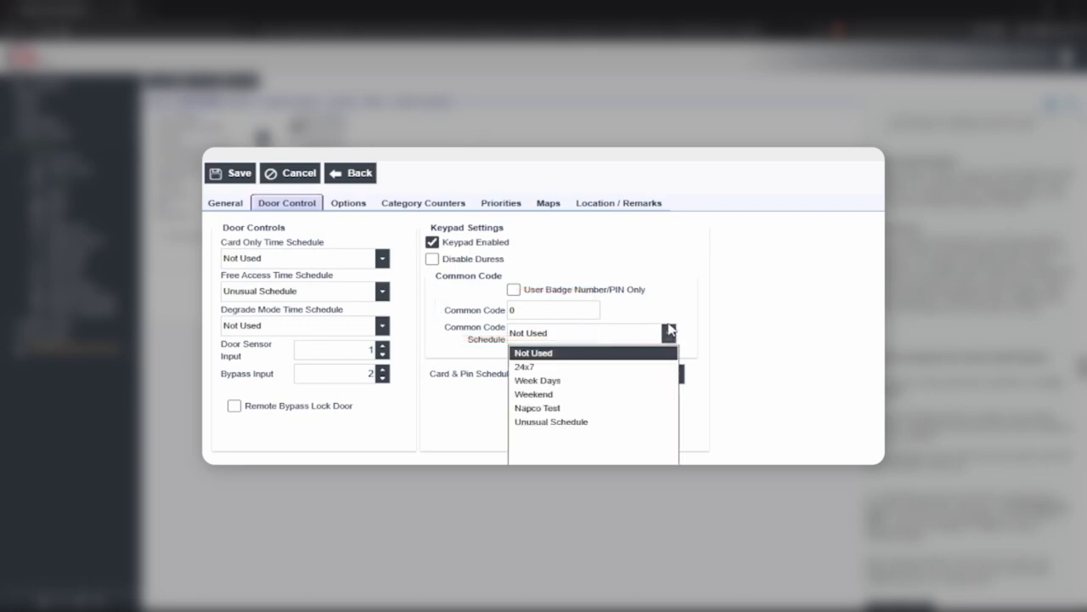
pyautogui.click(669, 332)
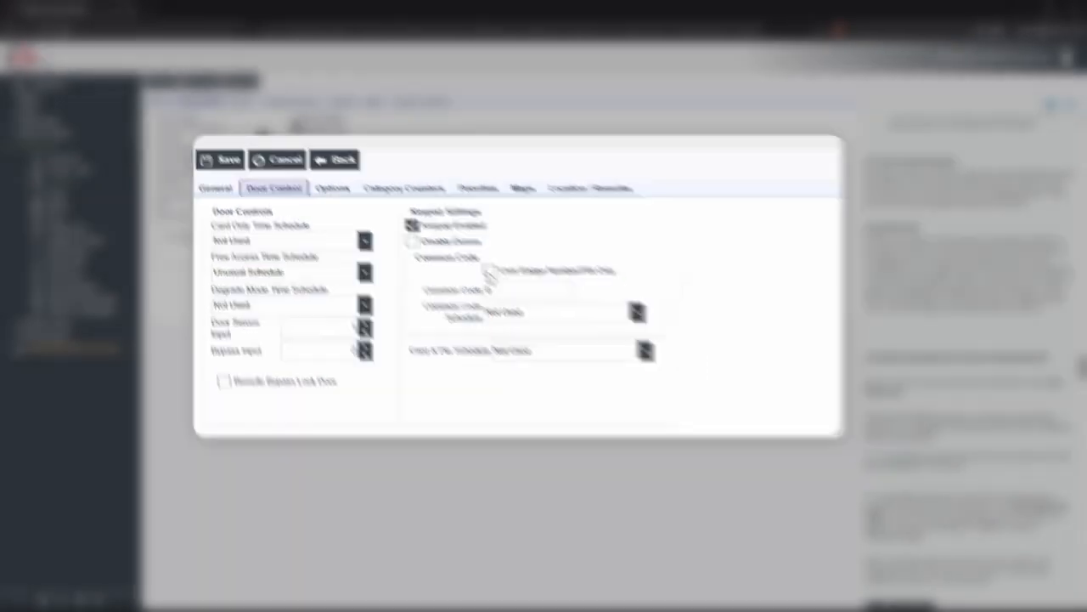
pyautogui.click(363, 171)
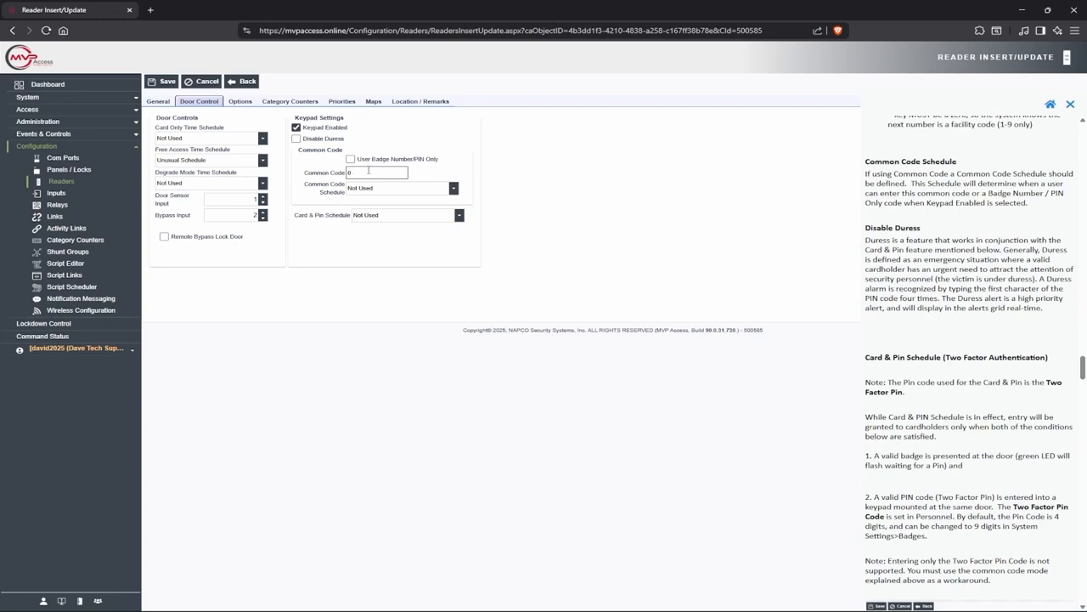
pyautogui.click(350, 158)
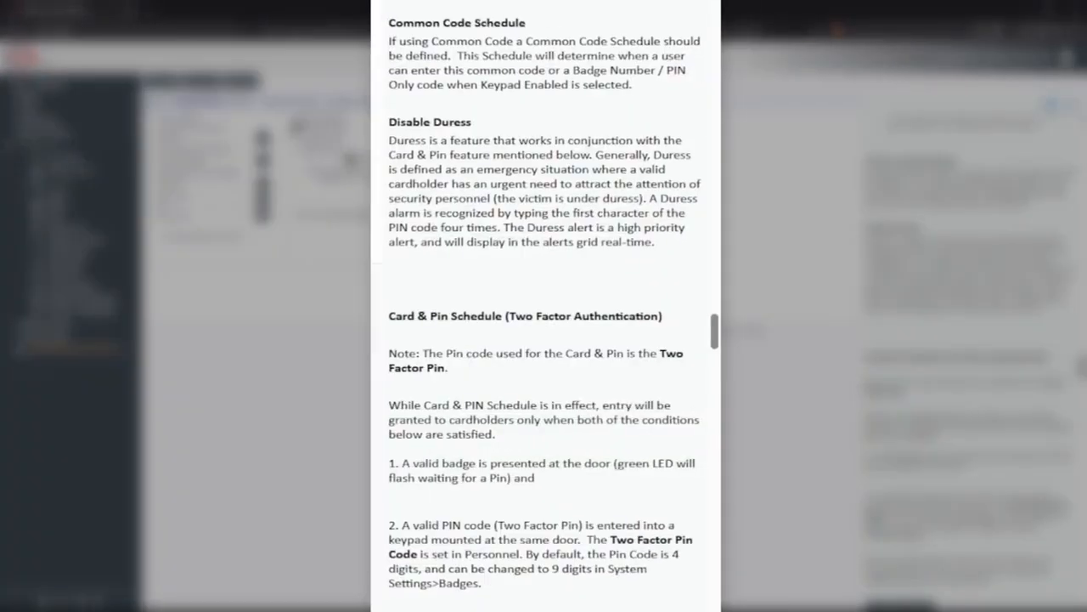
# - Read the help section on the Card & Pin Schedule for two-factor authentication and close the help
pyautogui.scroll(-4, 506, 212)
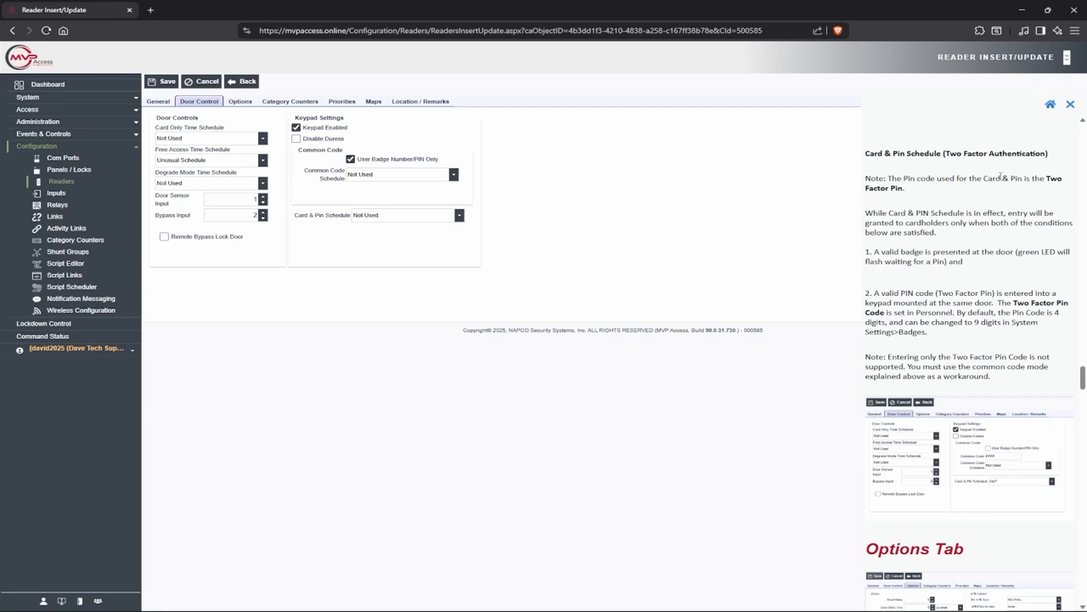
pyautogui.click(1071, 104)
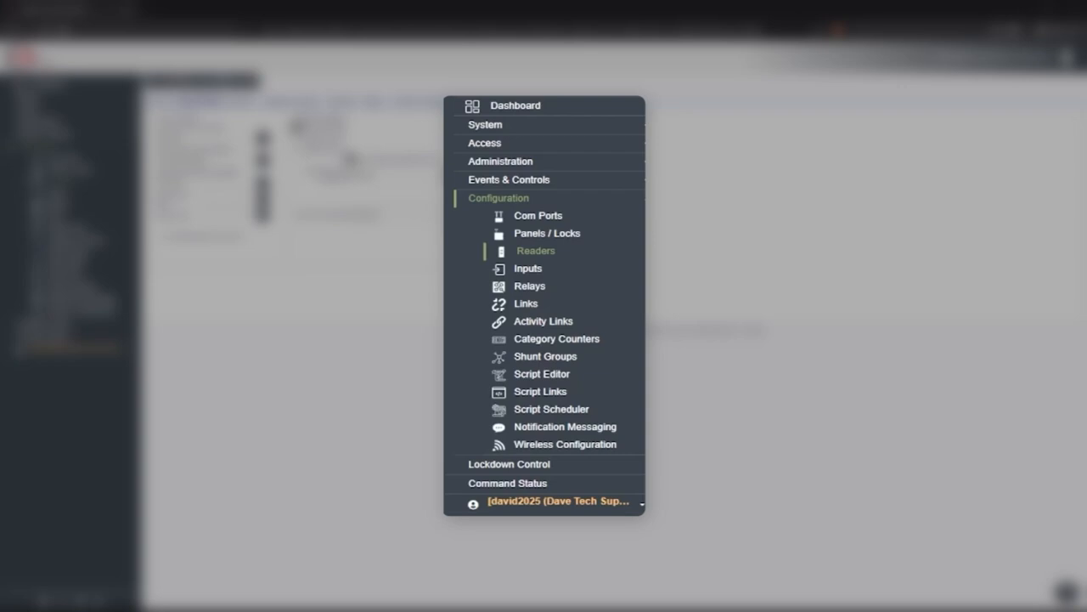
# - Create a new holiday calendar named Training Holiday
pyautogui.click(555, 164)
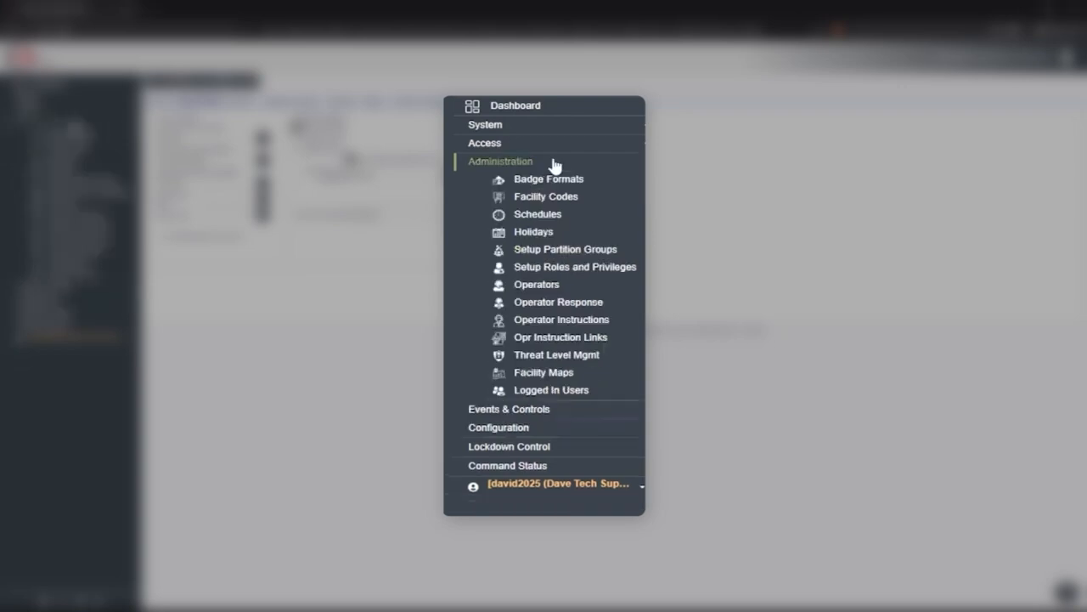
pyautogui.click(544, 231)
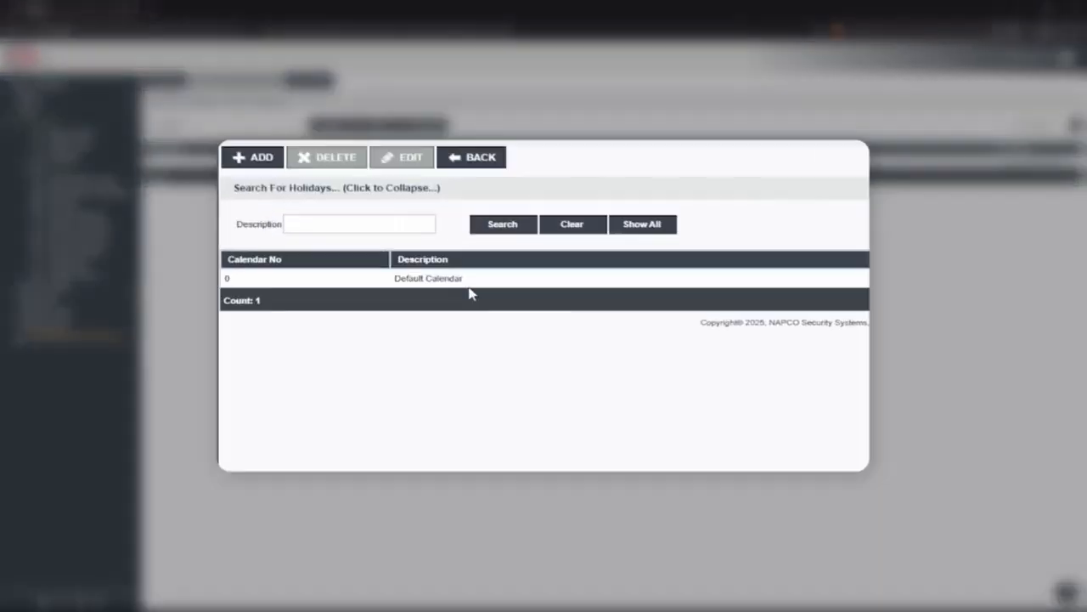
pyautogui.click(255, 160)
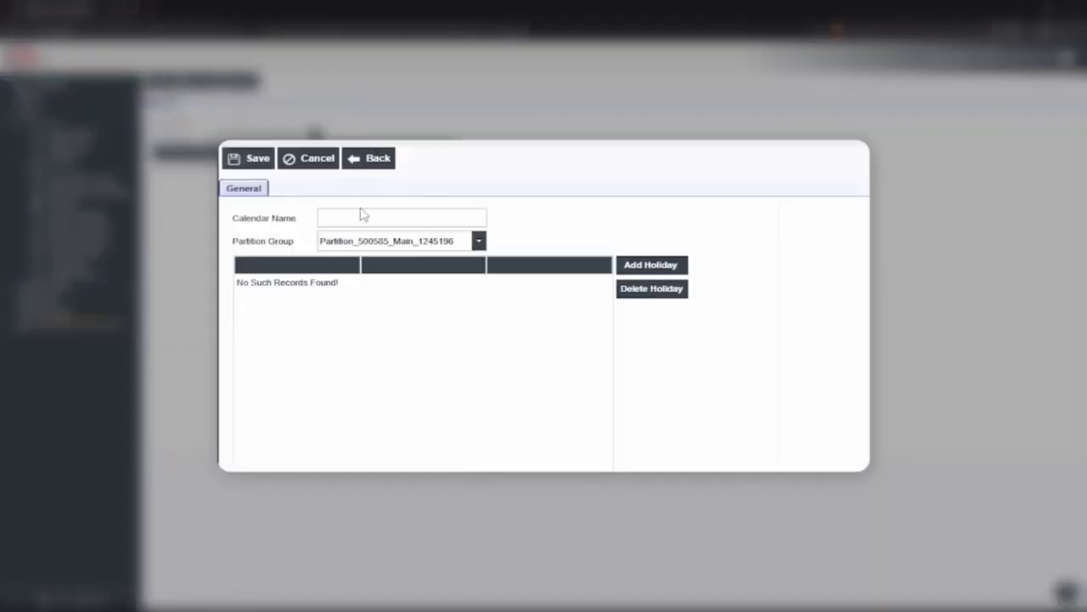
pyautogui.click(371, 218)
pyautogui.write('Traini')
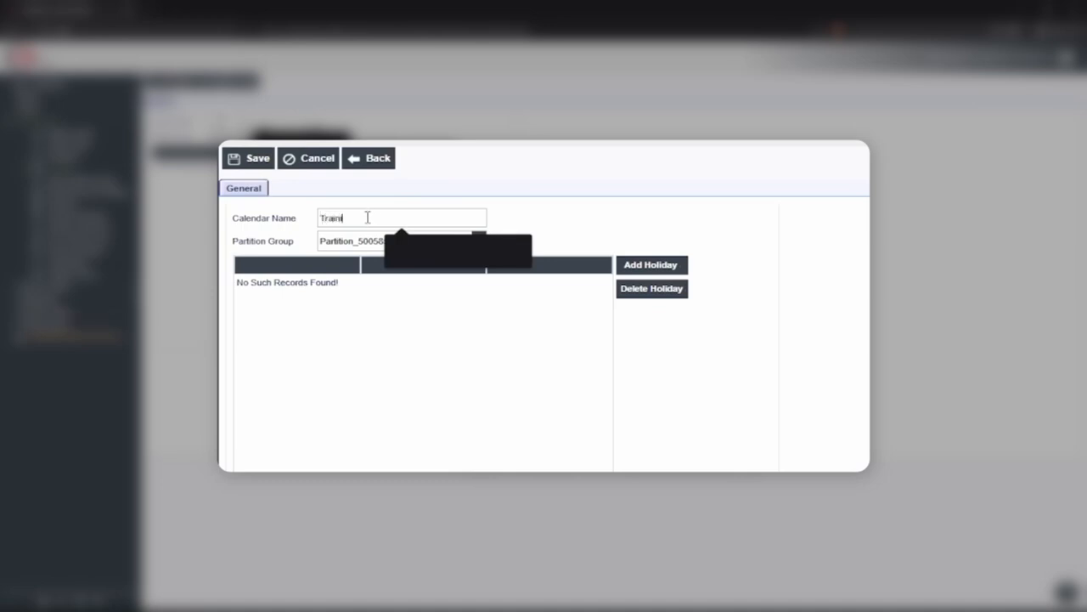
pyautogui.write('ng Holiday')
# - Add four holiday entries to the Training Holiday calendar
pyautogui.click(674, 266)
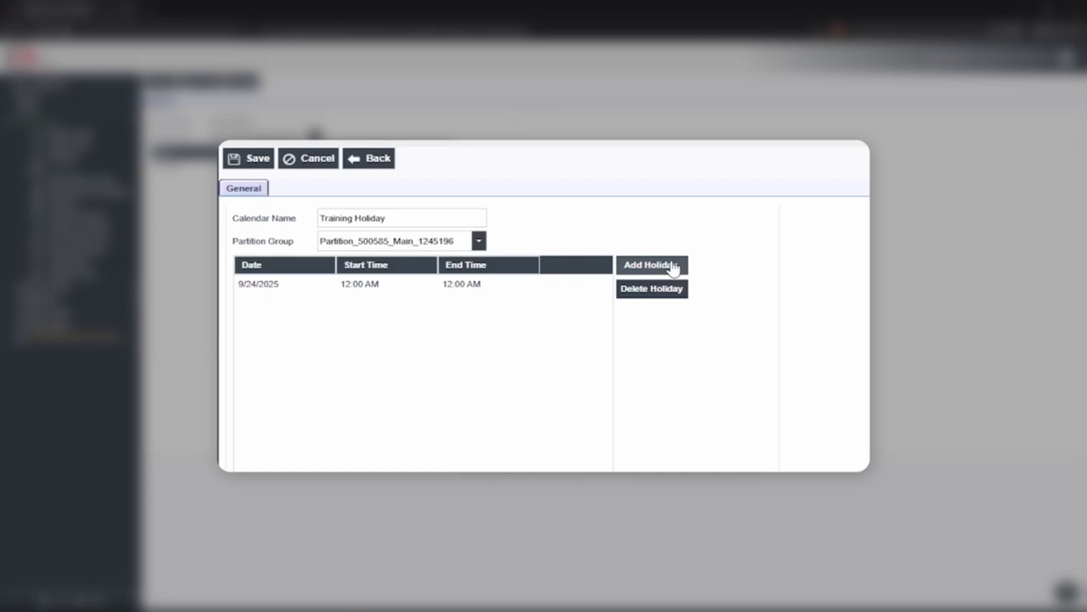
pyautogui.click(673, 266)
pyautogui.click(673, 266)
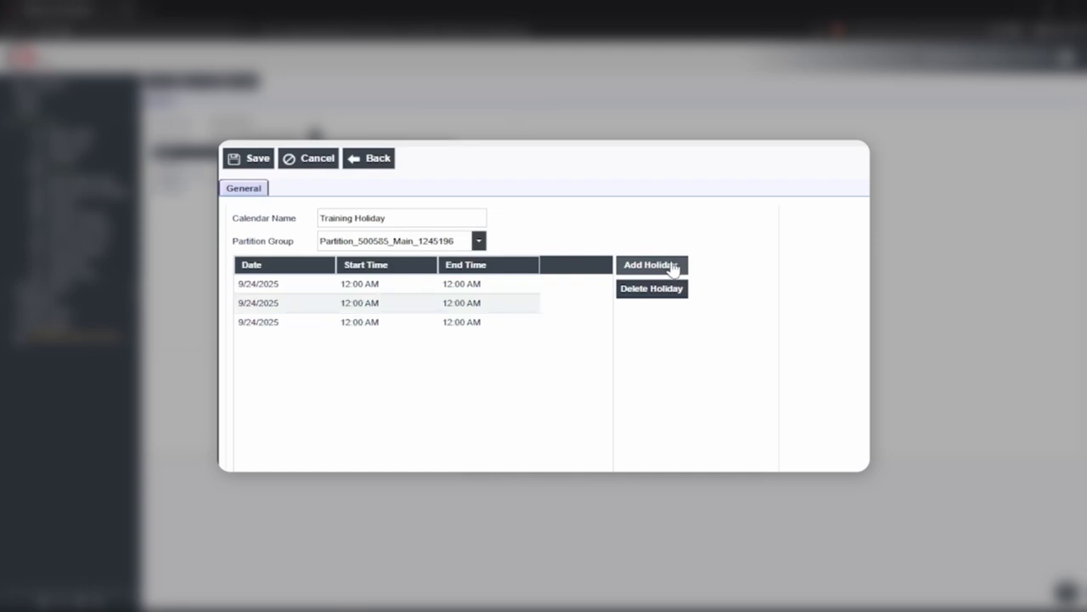
pyautogui.click(673, 266)
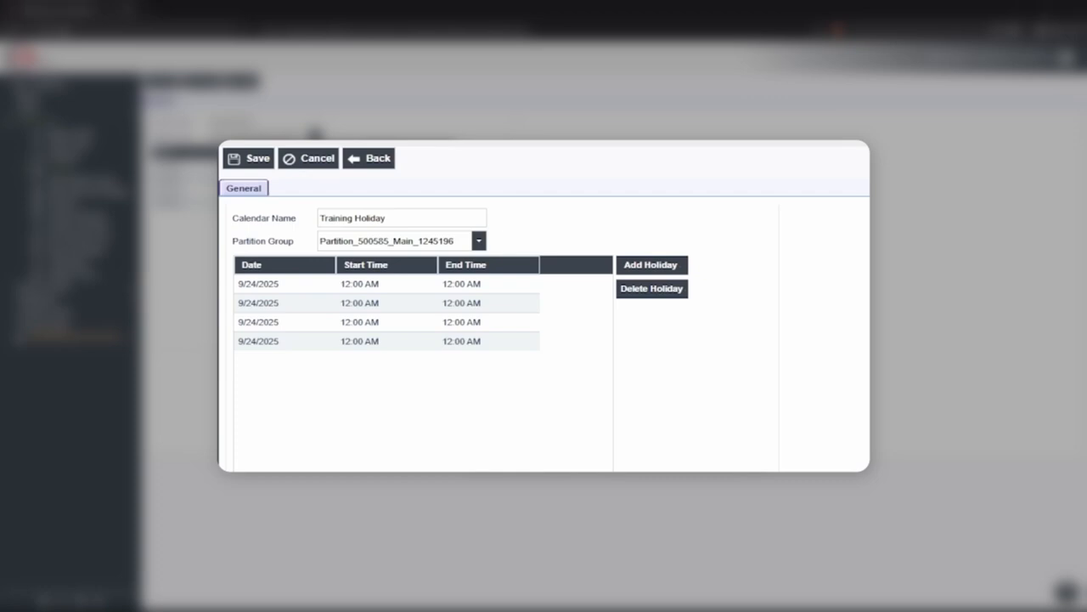
# - Set the first two holiday entries' dates to 11/27/2025 and 11/28/2025
pyautogui.click(313, 285)
pyautogui.click(328, 286)
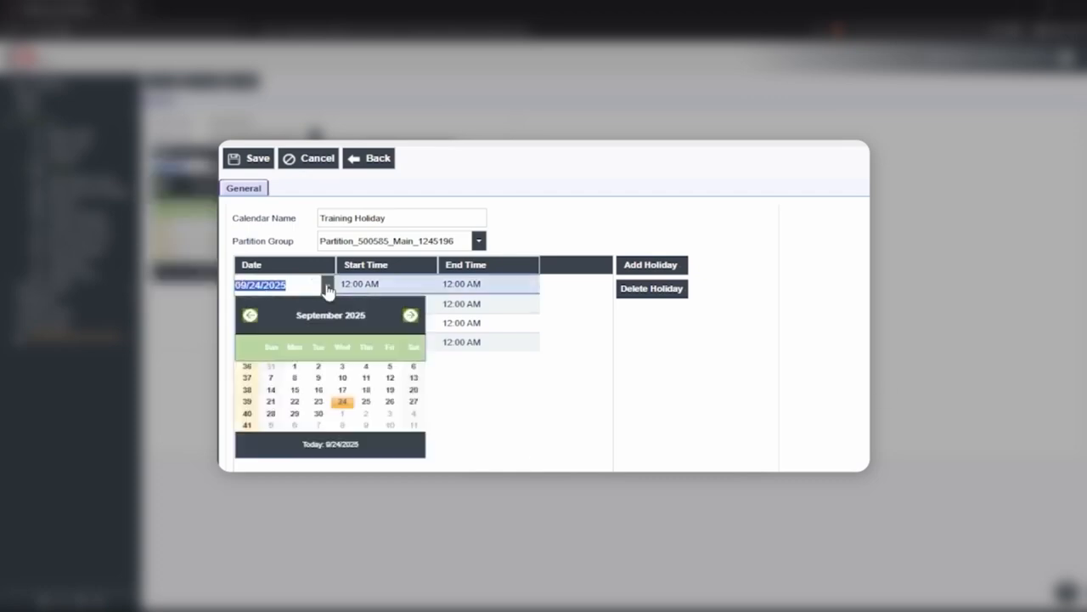
pyautogui.click(411, 315)
pyautogui.click(410, 315)
pyautogui.click(369, 414)
pyautogui.click(321, 305)
pyautogui.click(327, 304)
pyautogui.click(409, 333)
pyautogui.click(410, 334)
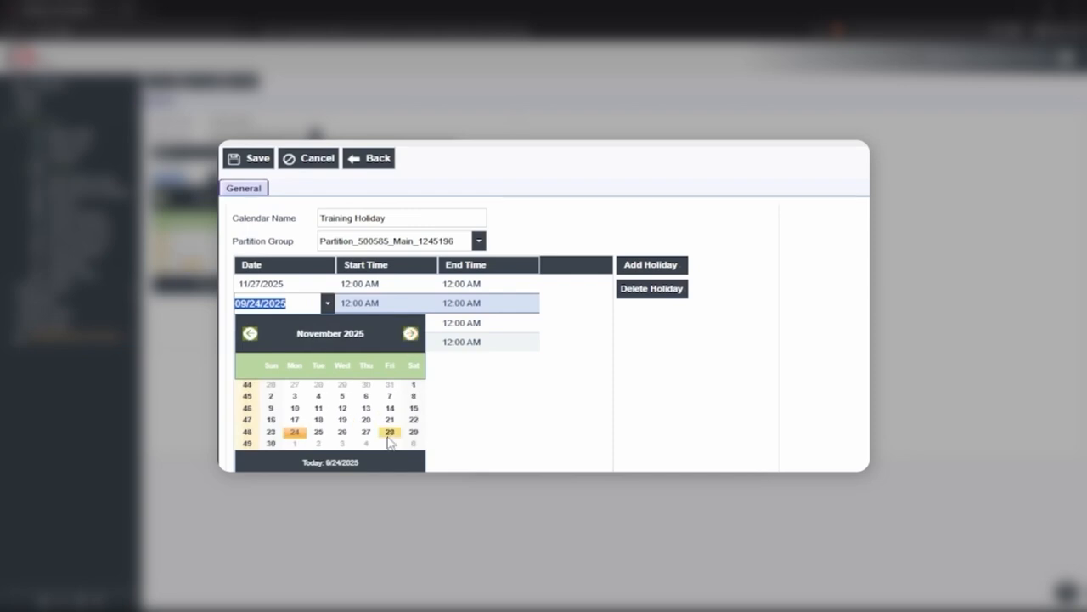
pyautogui.click(388, 431)
# - Set the fourth holiday entry's date to 12/25/2025 and the third entry's date to 12/24/2025
pyautogui.click(326, 344)
pyautogui.click(327, 344)
pyautogui.click(410, 372)
pyautogui.click(411, 372)
pyautogui.click(411, 372)
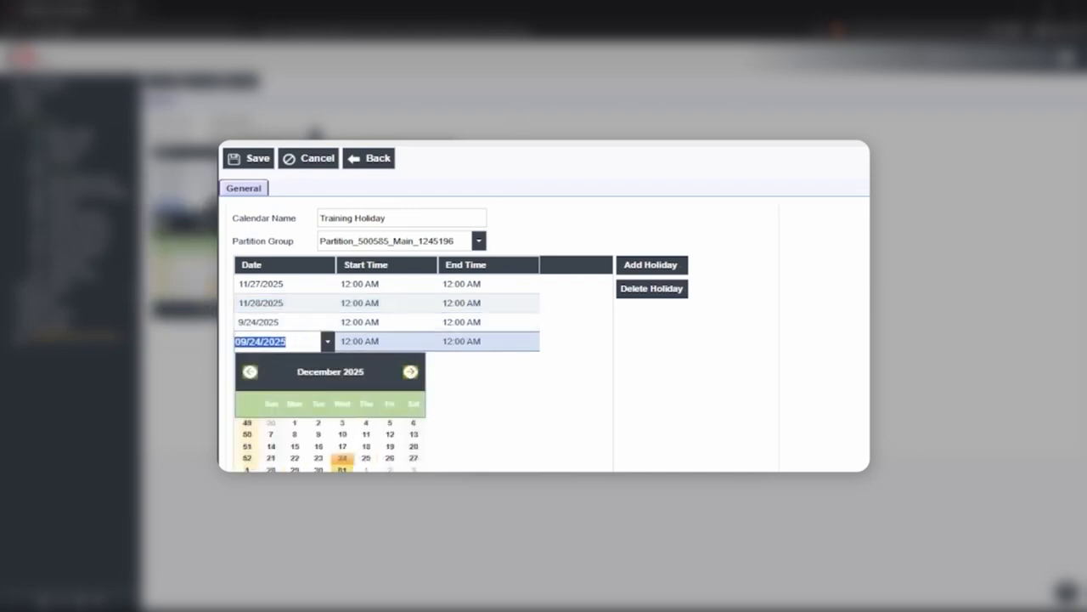
pyautogui.click(343, 468)
pyautogui.click(310, 323)
pyautogui.click(328, 323)
pyautogui.click(411, 354)
pyautogui.click(411, 353)
pyautogui.click(411, 353)
pyautogui.click(342, 439)
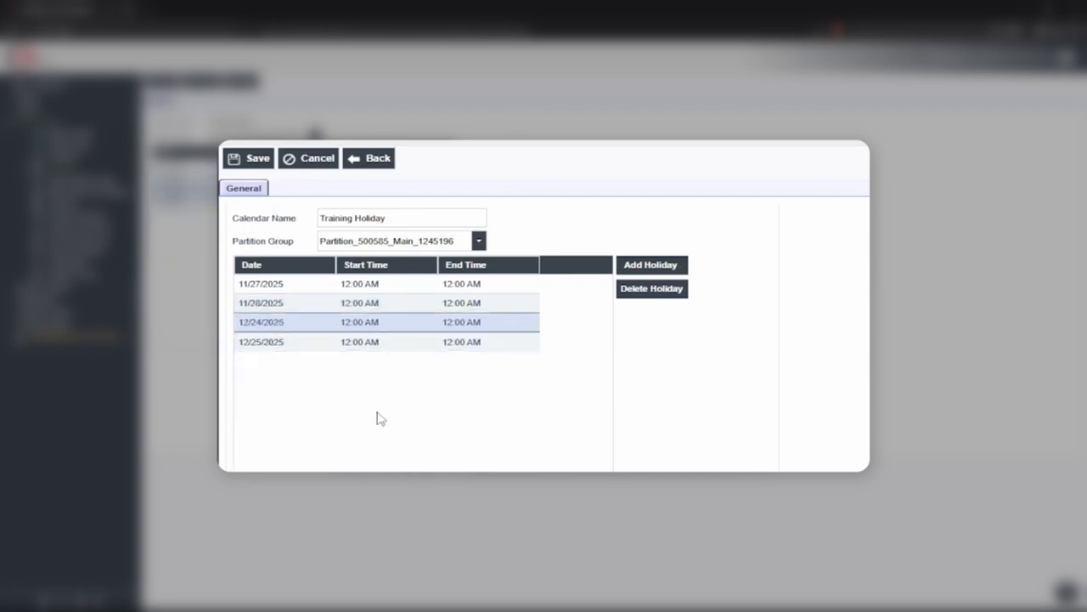
# - Set the 12/24/2025 holiday's start time to 02:00 PM and save the calendar
pyautogui.click(354, 322)
pyautogui.click(363, 326)
pyautogui.click(431, 318)
pyautogui.click(343, 323)
pyautogui.click(429, 317)
pyautogui.click(430, 318)
pyautogui.click(420, 404)
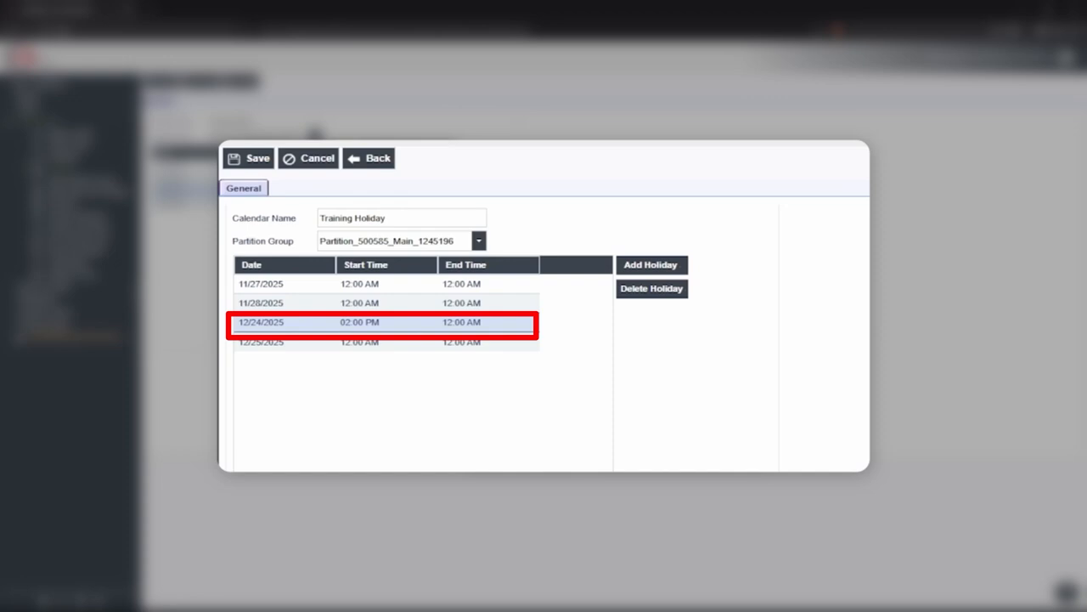
pyautogui.click(244, 160)
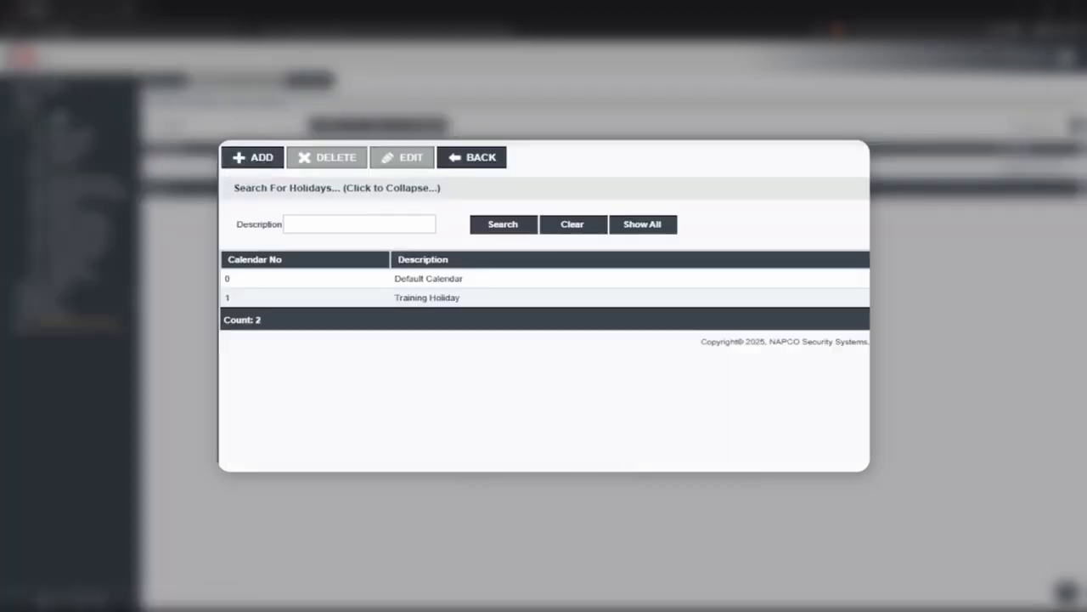
# - Review the Week Days schedule's day and time block, and reopen the Training Holiday calendar to compare its holiday entries
pyautogui.click(74, 166)
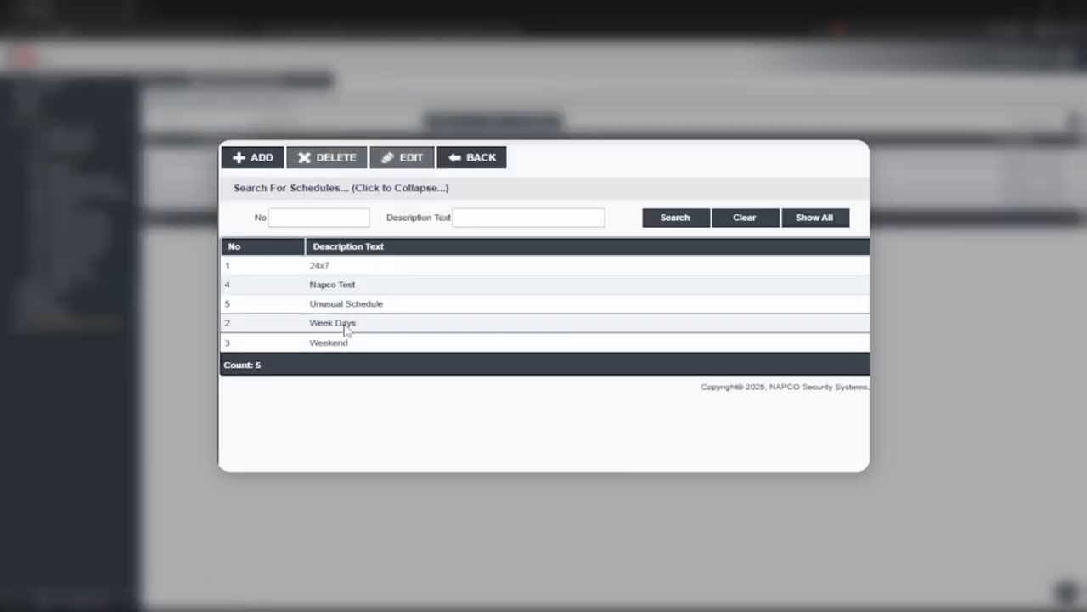
pyautogui.click(344, 330)
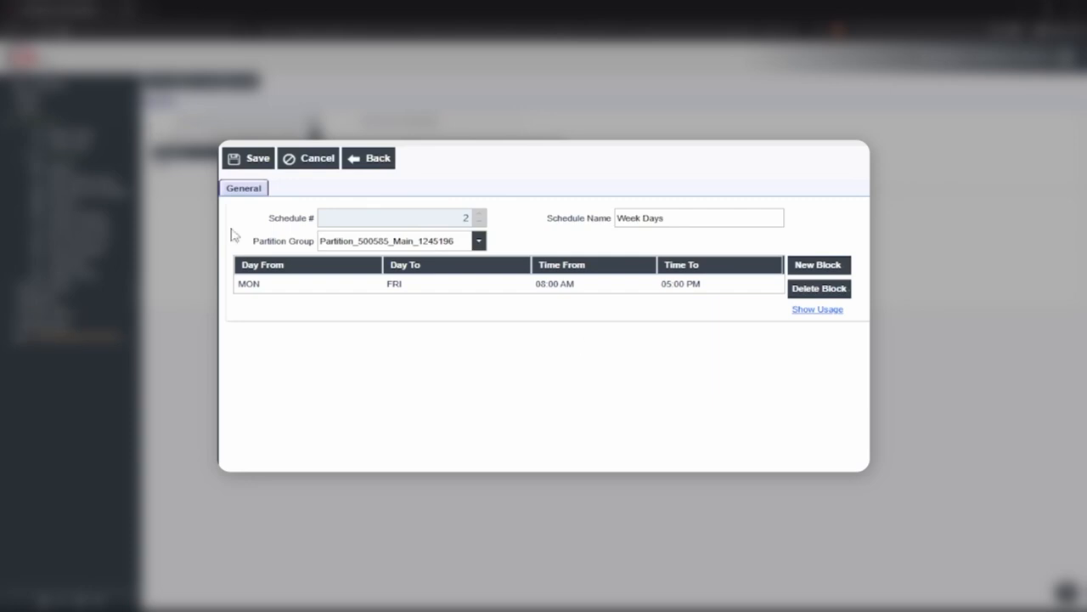
pyautogui.click(59, 170)
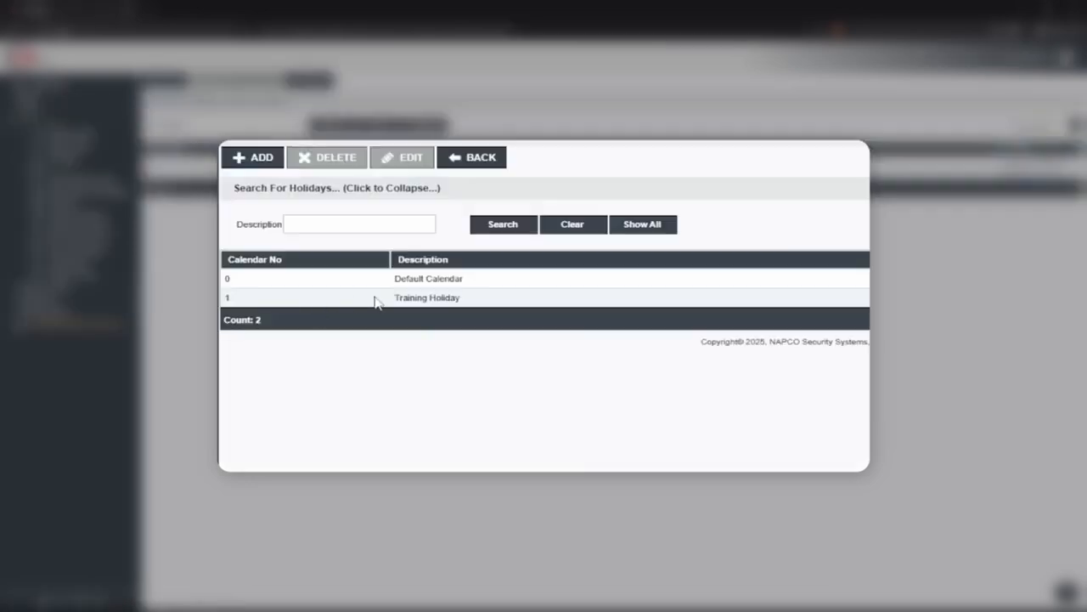
pyautogui.doubleClick(405, 306)
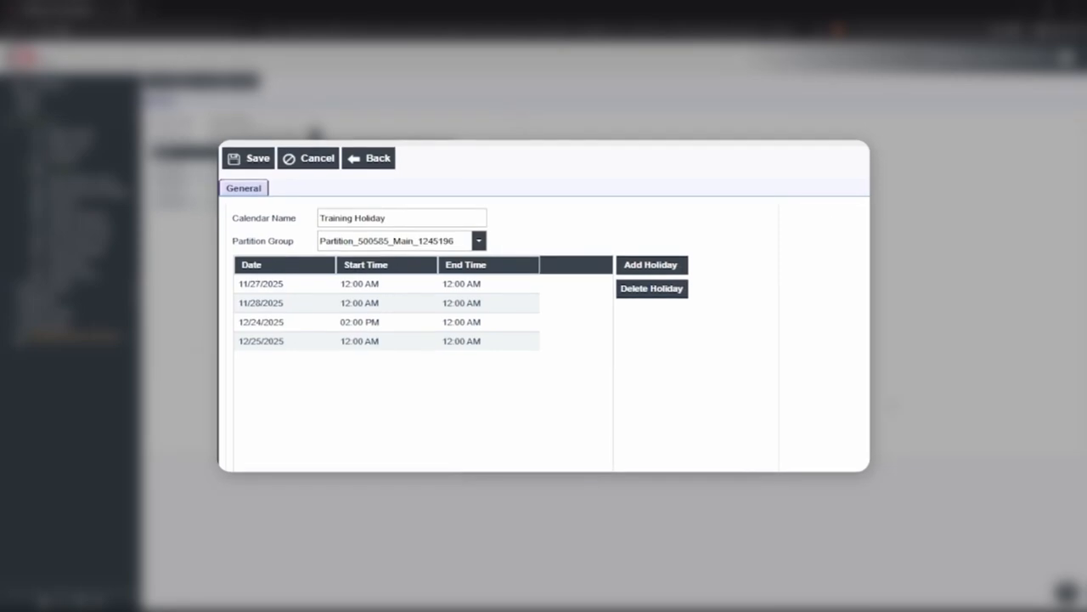
# - Add a 9/24/2025 holiday to the Training Holiday calendar with a start time of 01:00 PM
pyautogui.click(670, 267)
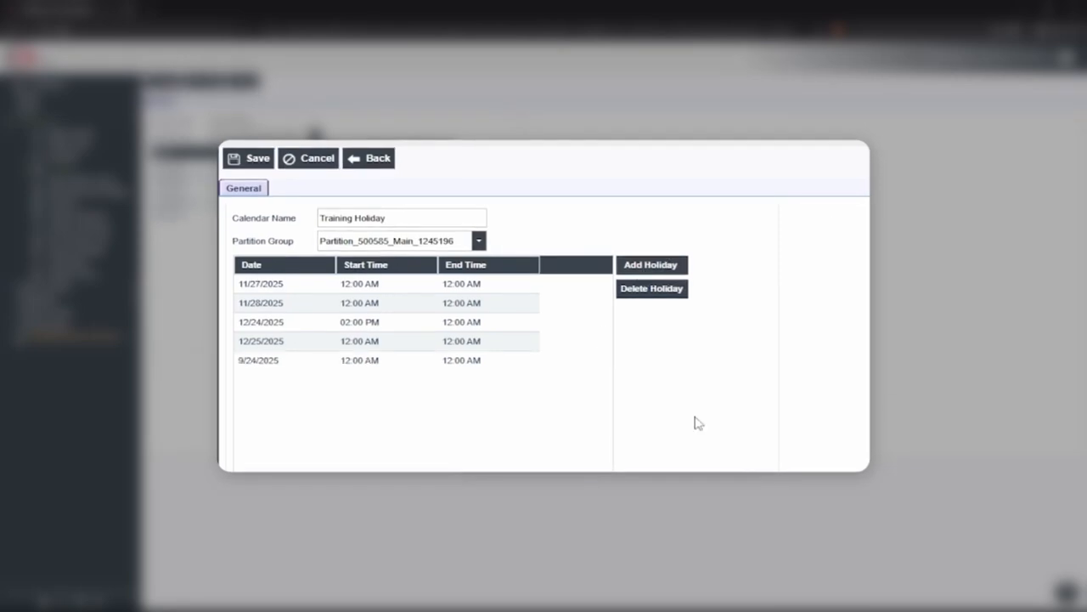
pyautogui.click(356, 361)
pyautogui.click(392, 361)
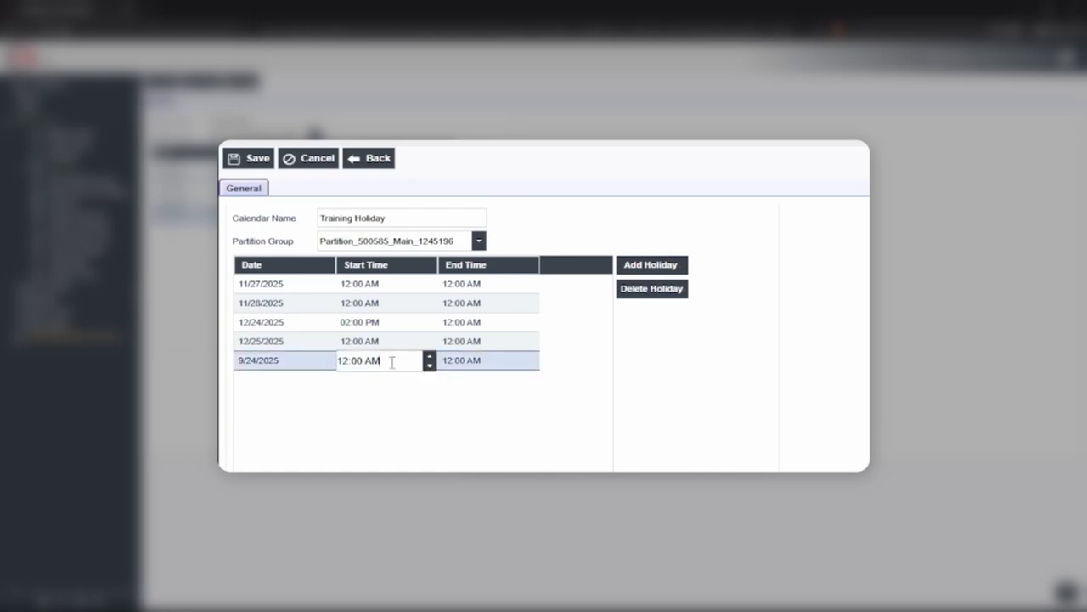
pyautogui.click(432, 358)
pyautogui.click(343, 363)
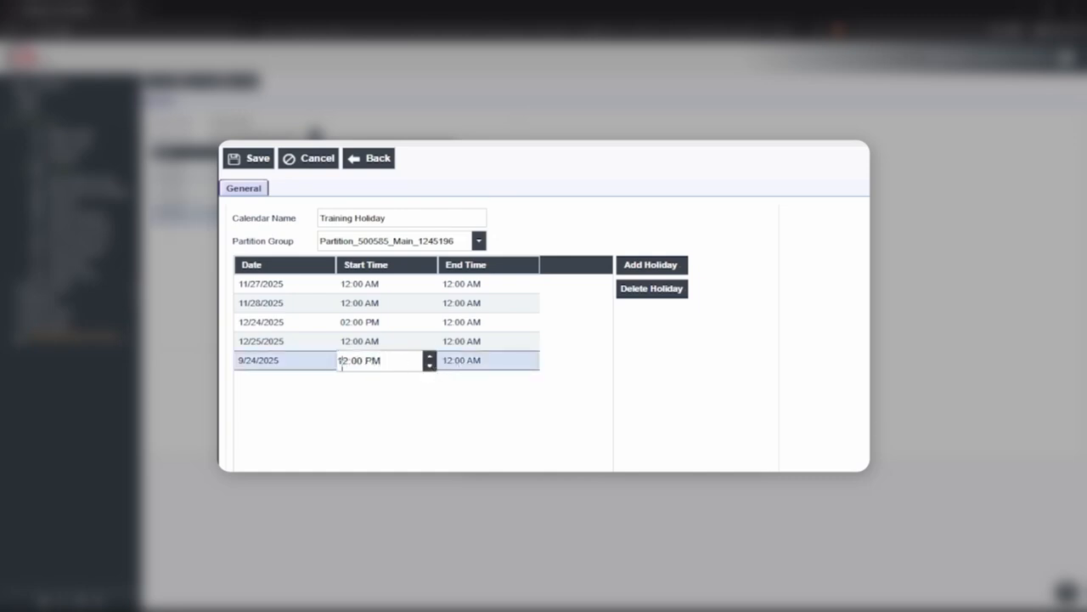
pyautogui.click(432, 357)
# - Set the 9/24/2025 holiday's end time to 03:00 PM and save the calendar
pyautogui.click(486, 362)
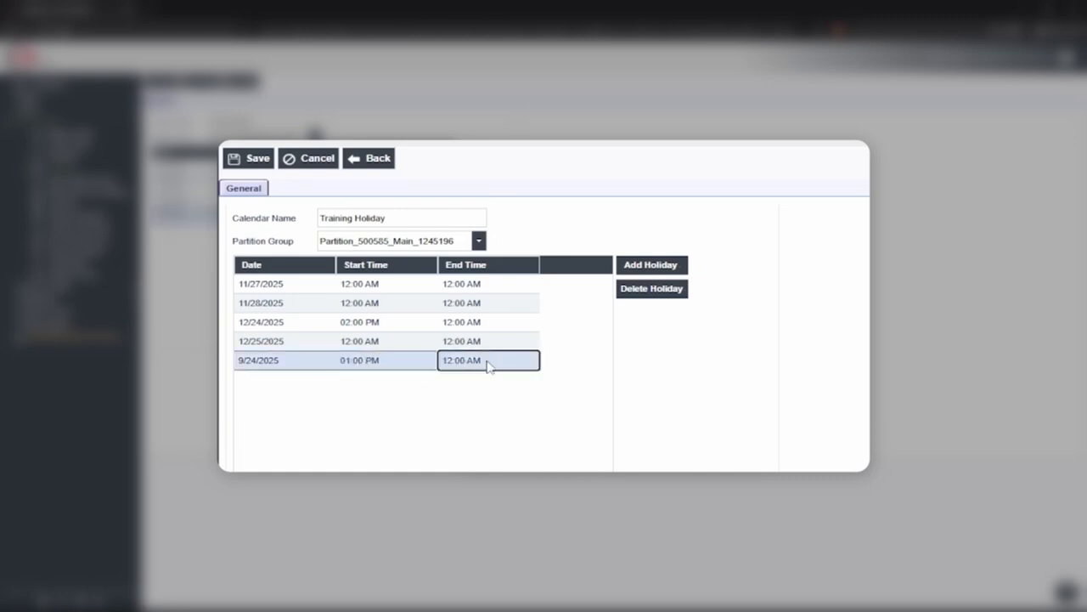
pyautogui.click(530, 357)
pyautogui.click(530, 357)
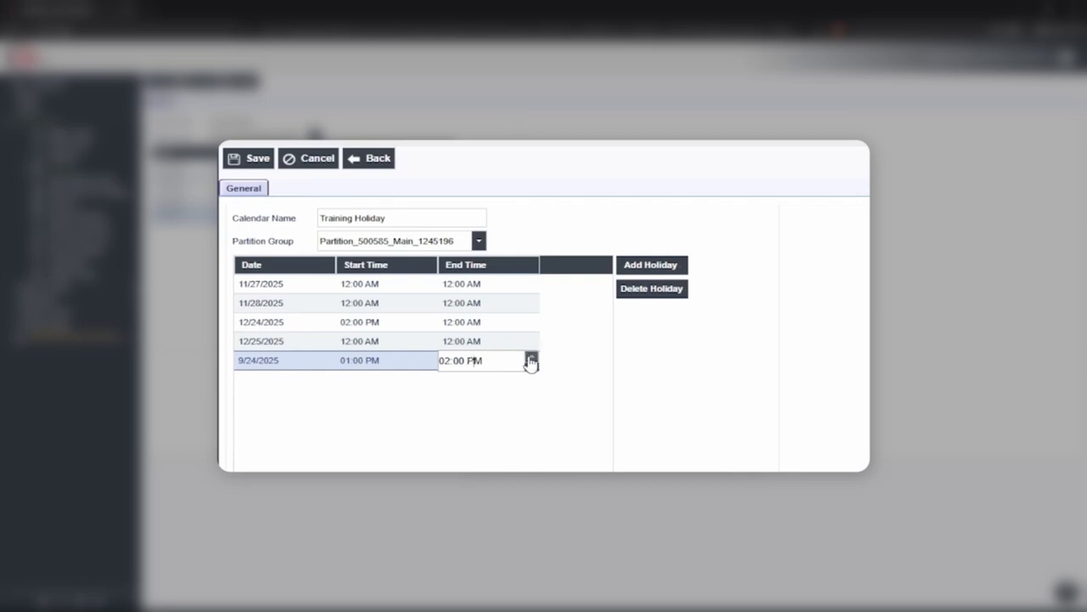
pyautogui.click(530, 357)
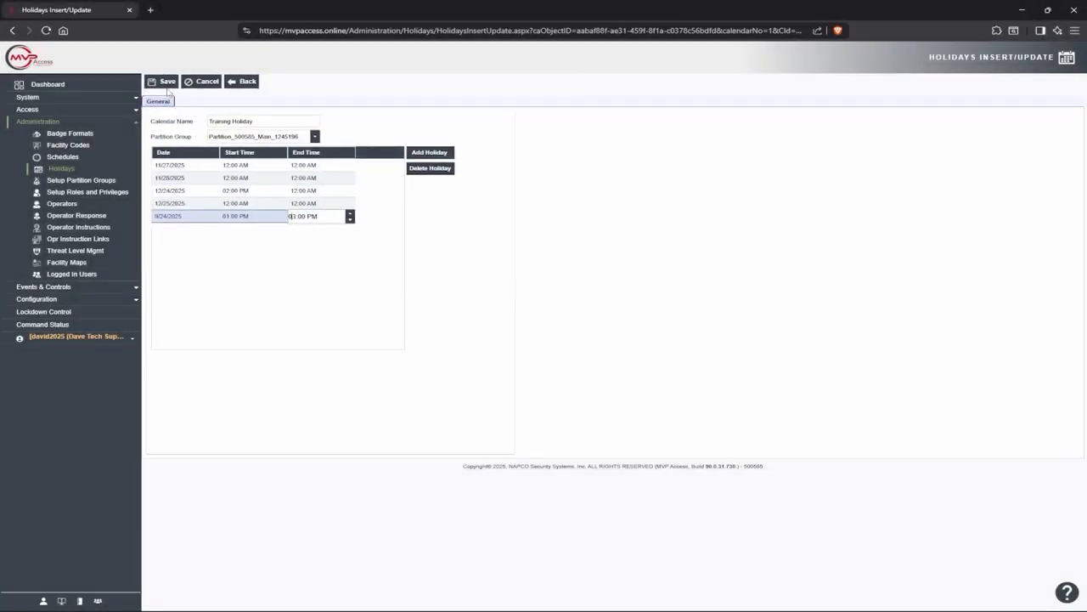
pyautogui.click(166, 82)
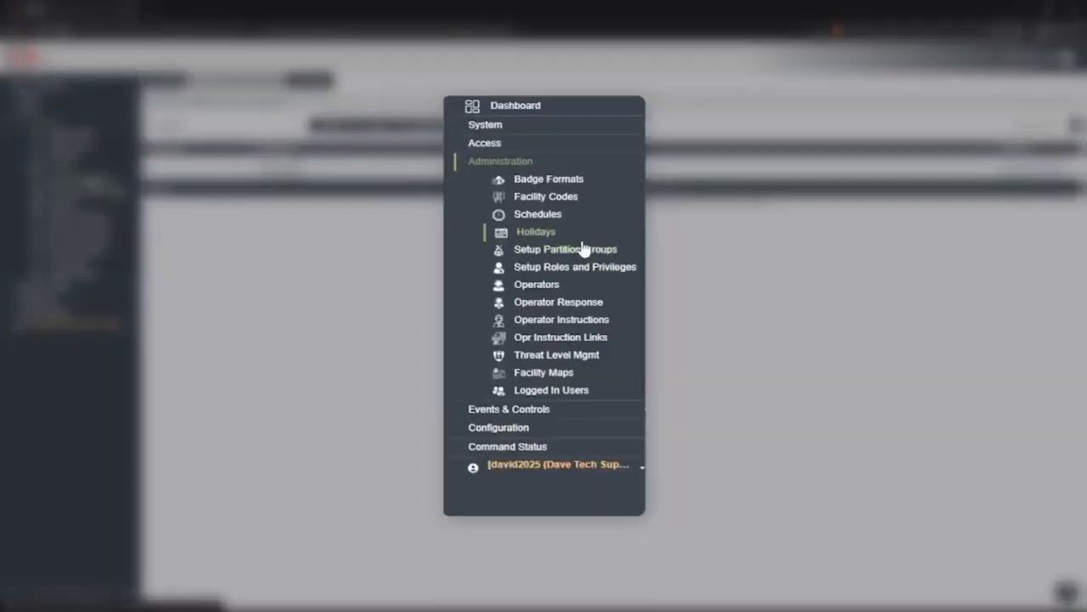
# - Open the NetPanel's panel settings, set its Device Holiday Calendar to Training Holiday and save
pyautogui.click(510, 429)
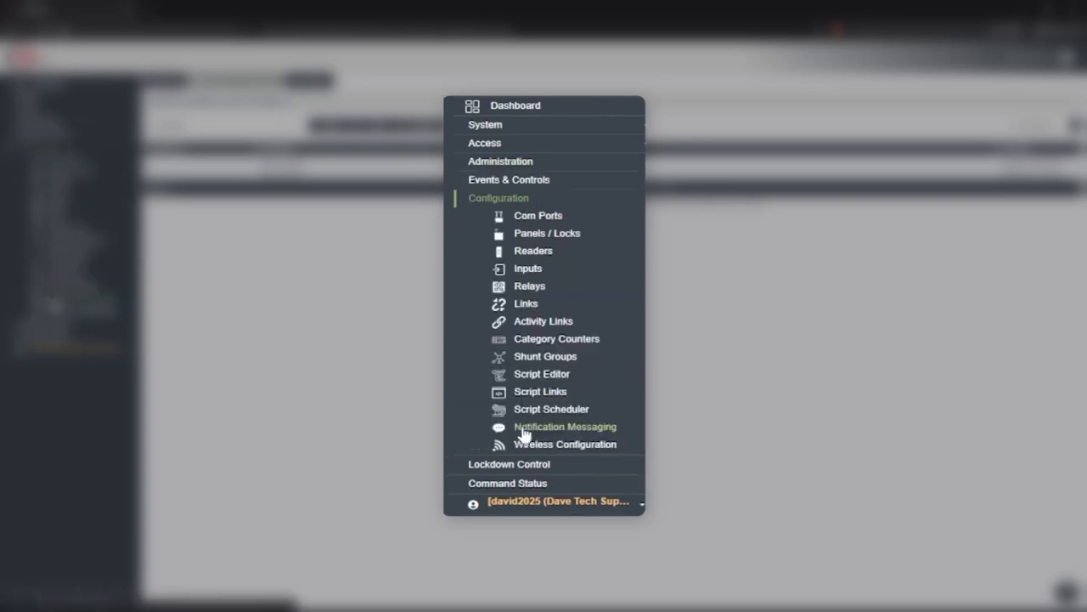
pyautogui.click(563, 240)
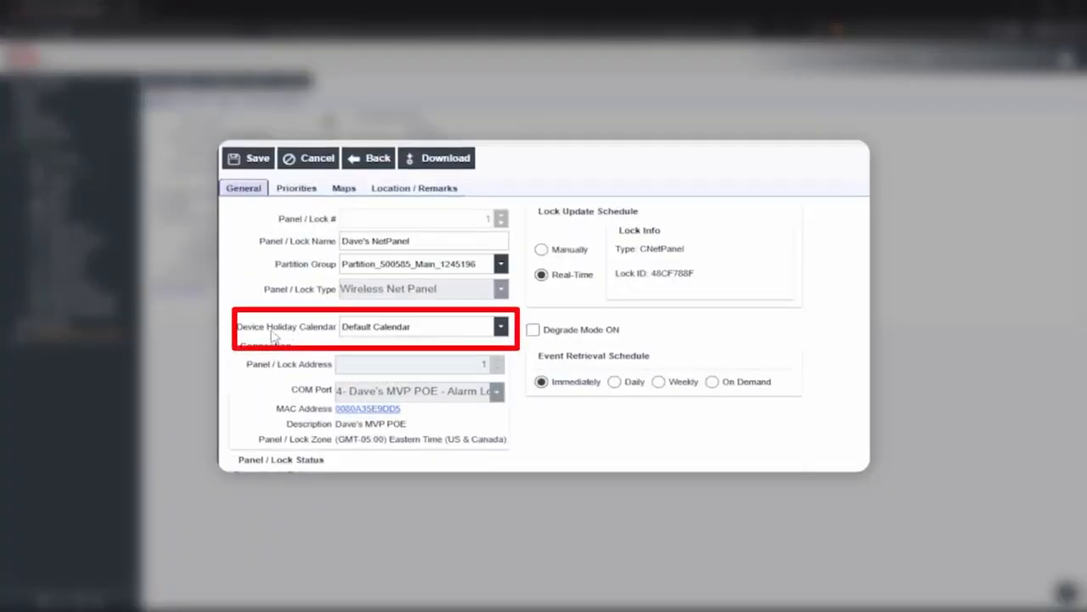
pyautogui.click(502, 327)
pyautogui.click(408, 360)
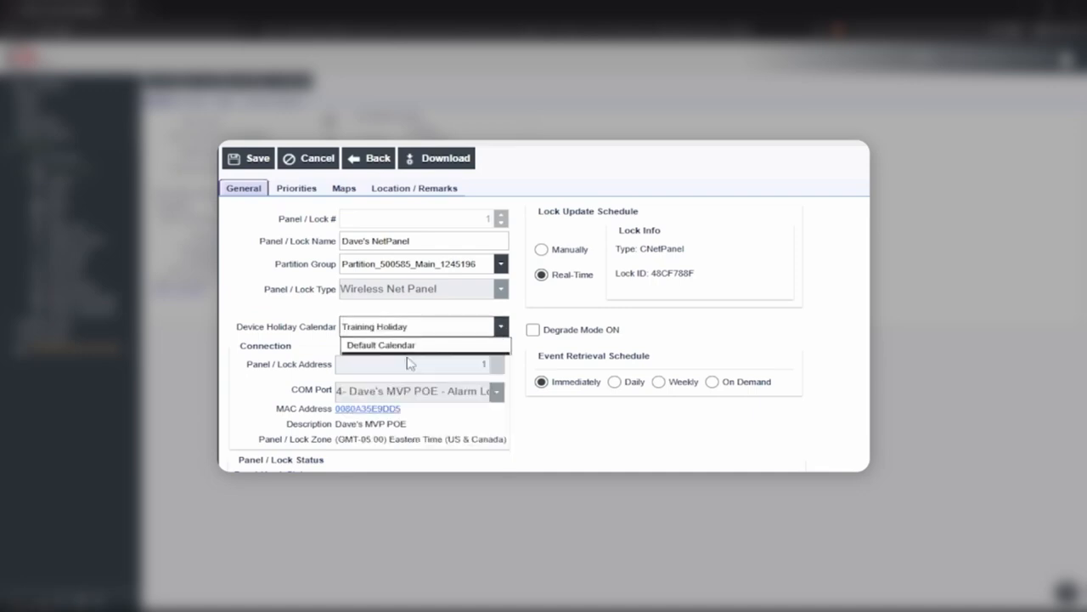
pyautogui.click(246, 160)
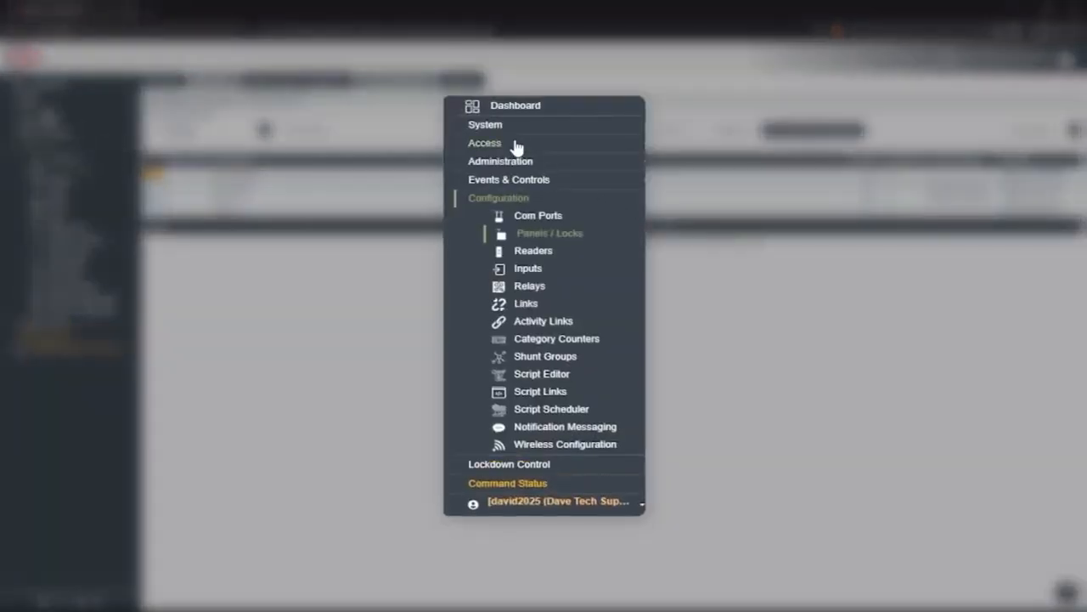
# - Open the first personnel badge record and set its Holiday Calendar to Training Holiday
pyautogui.click(514, 144)
pyautogui.click(546, 161)
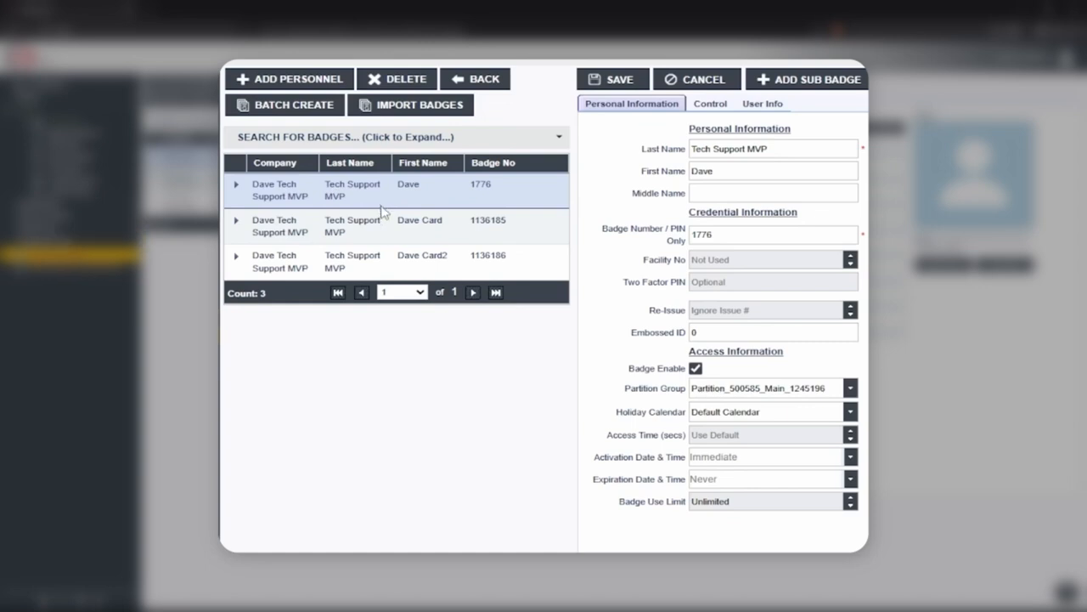
pyautogui.click(850, 412)
pyautogui.click(763, 445)
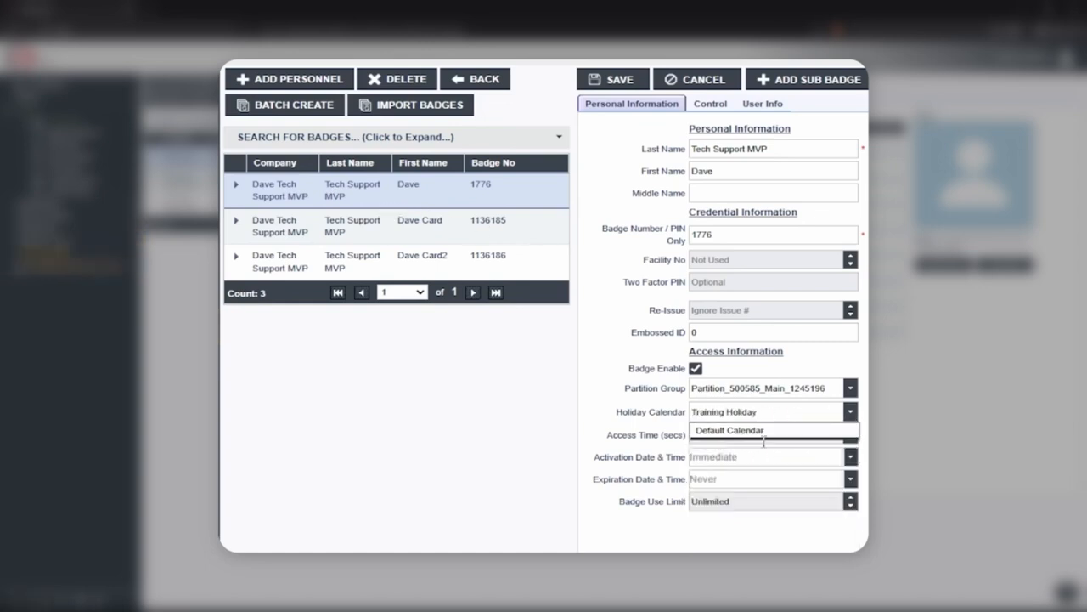